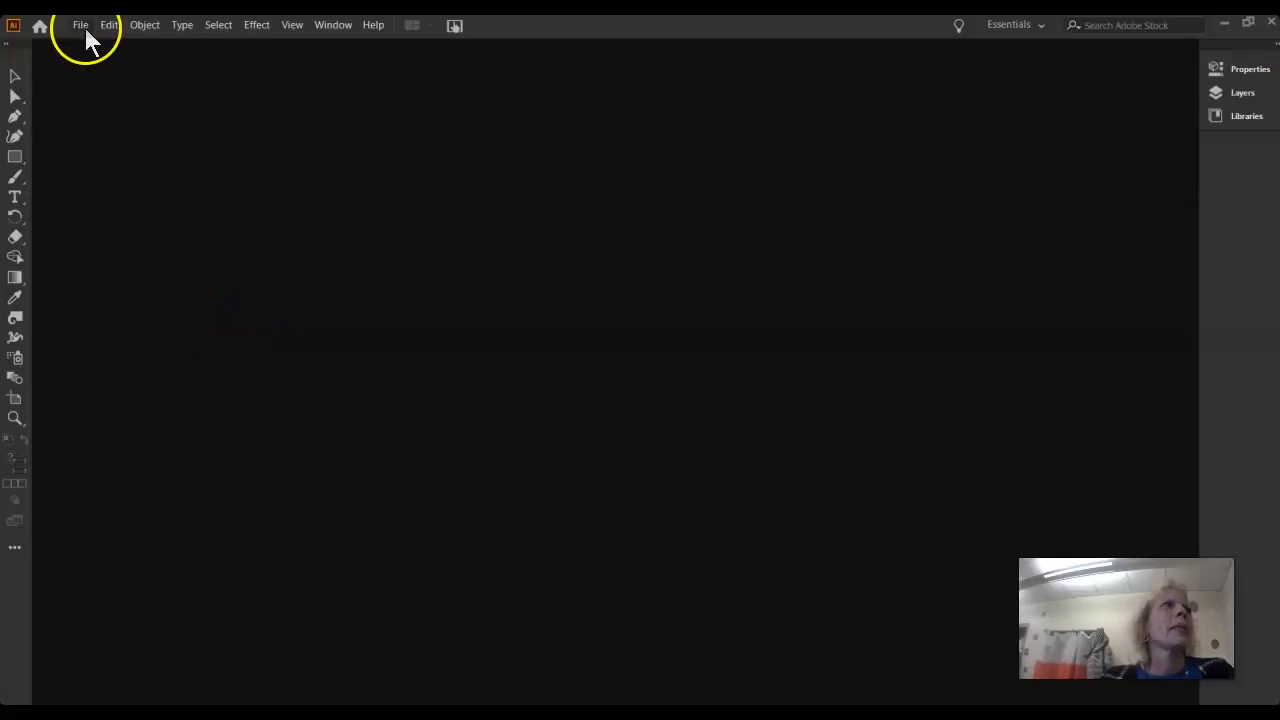
Open the Shapes Patterns Feb 9 Illustrator file from the 2 Adobe Illustrator Projects folder.
{"action": "left_click", "coordinate": [82, 25]}
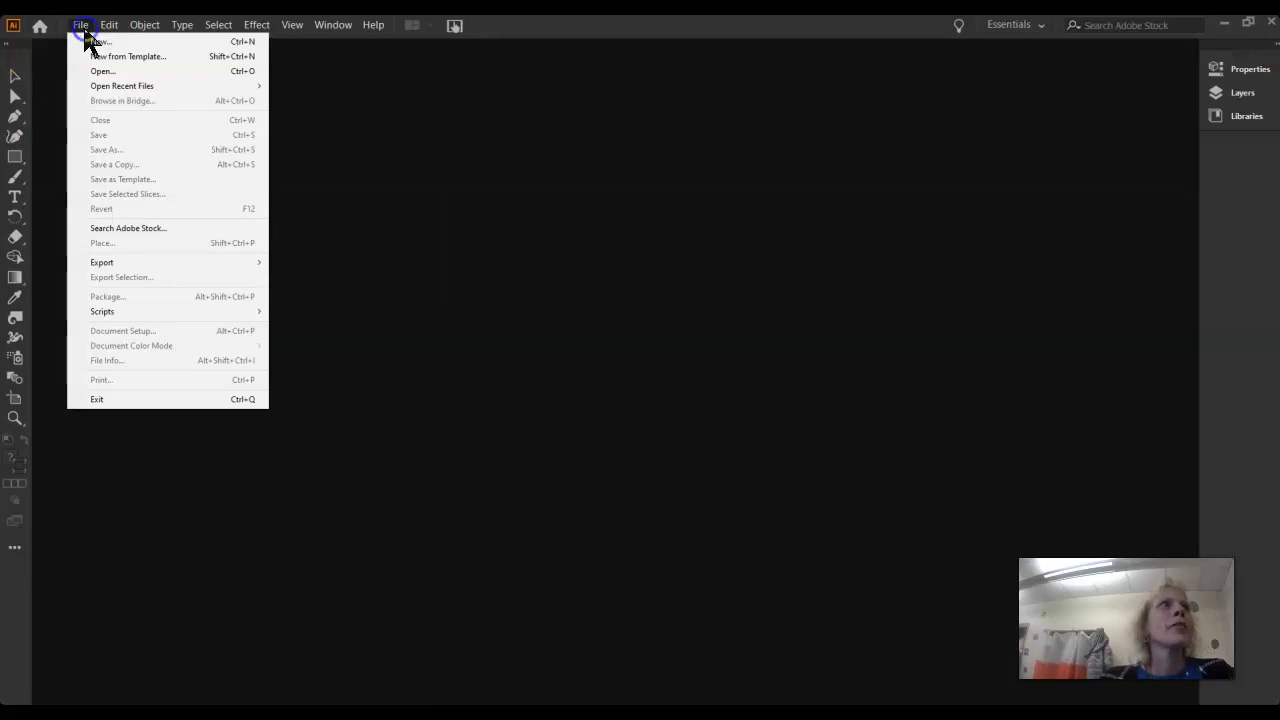
{"action": "left_click", "coordinate": [95, 71]}
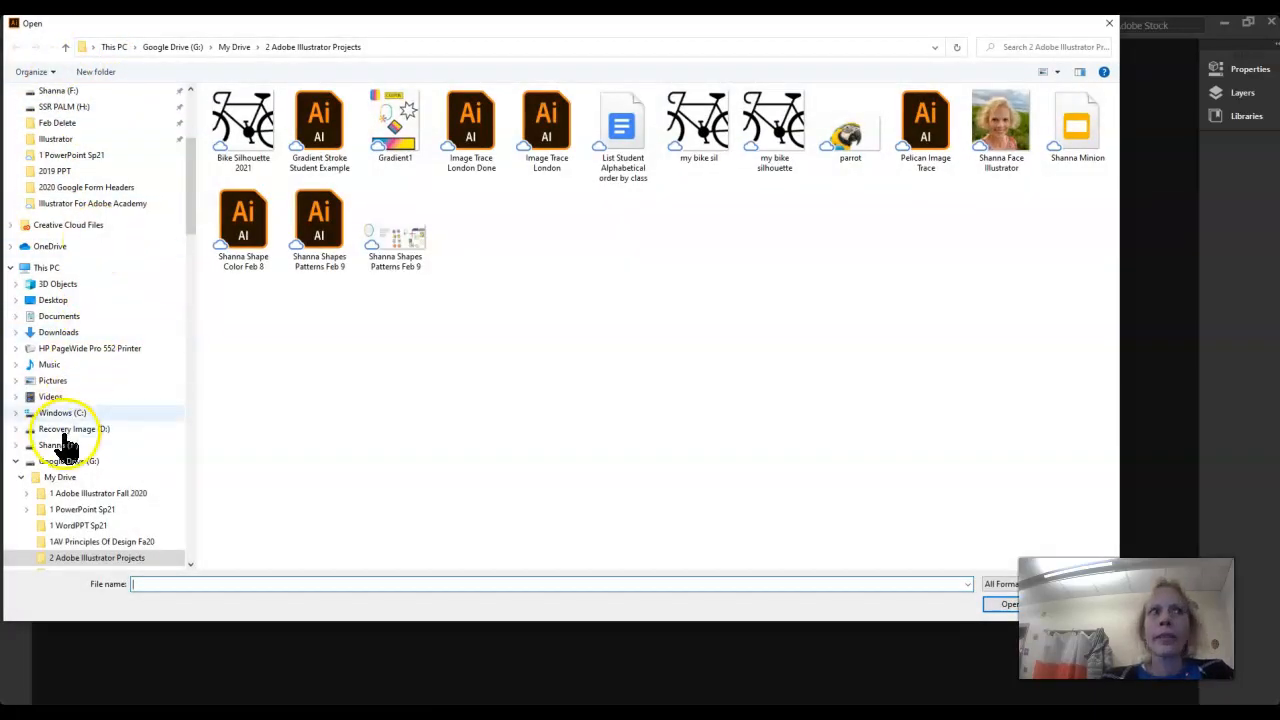
{"action": "scroll", "coordinate": [85, 288], "scroll_direction": "up", "scroll_amount": 1}
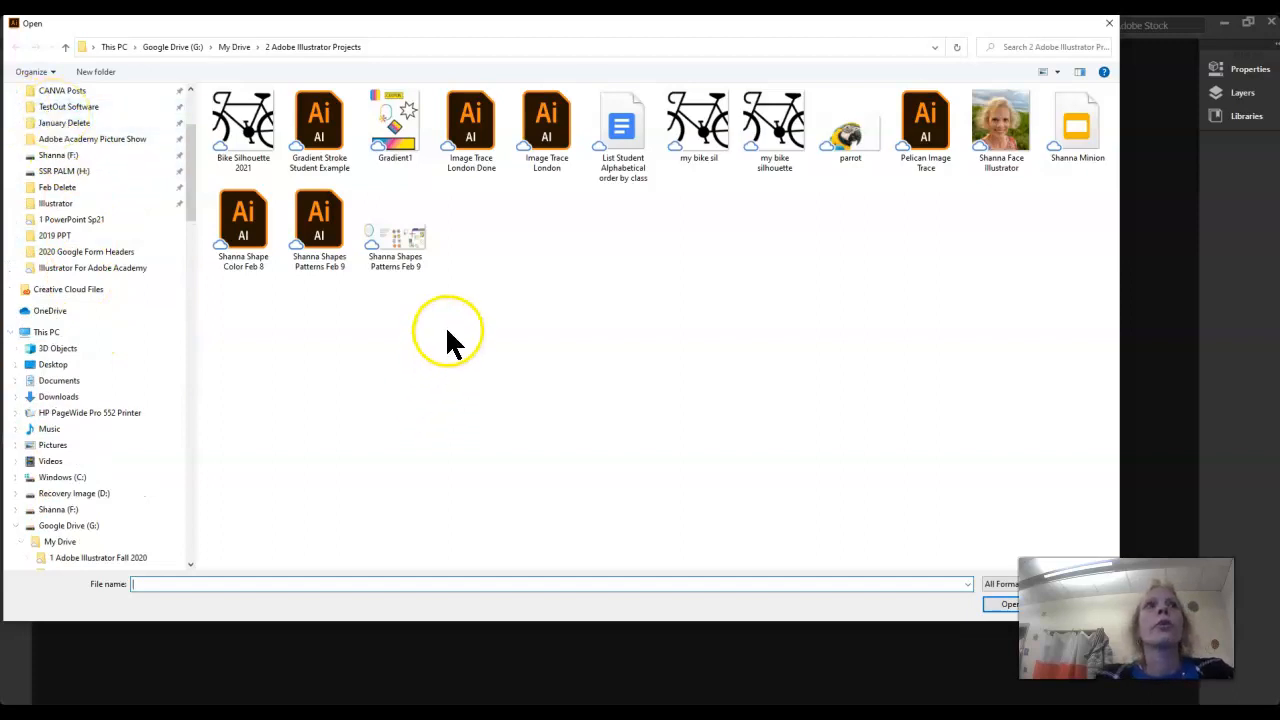
{"action": "left_click", "coordinate": [330, 240]}
{"action": "double_click", "coordinate": [330, 240]}
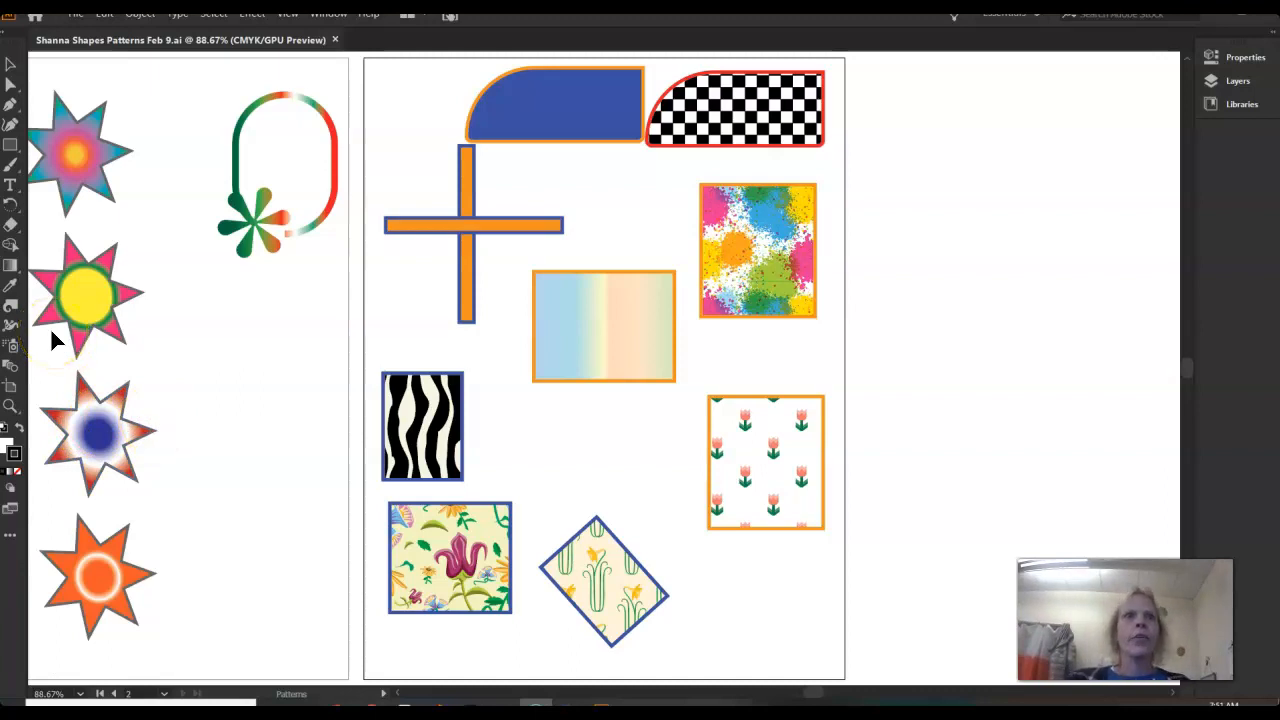
Add a third artboard to the document and name it "Feb 10 Ch 3 and 4".
{"action": "left_click", "coordinate": [330, 14]}
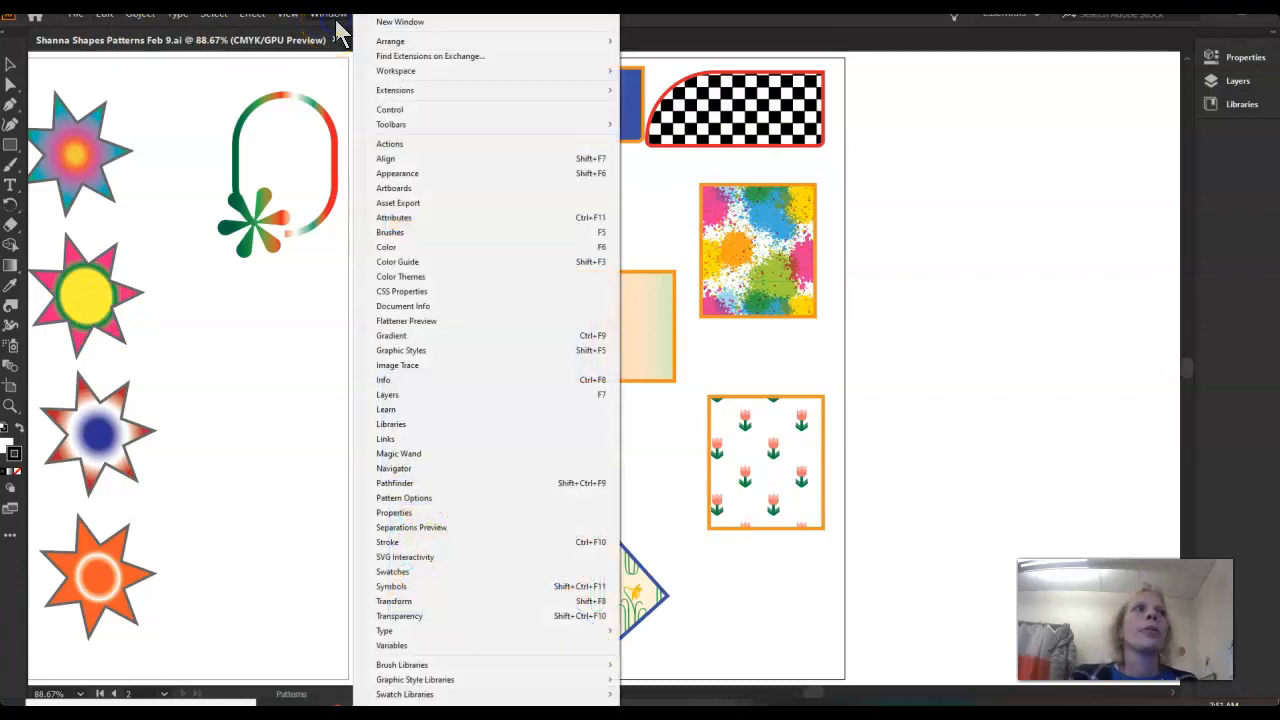
{"action": "left_click", "coordinate": [385, 189]}
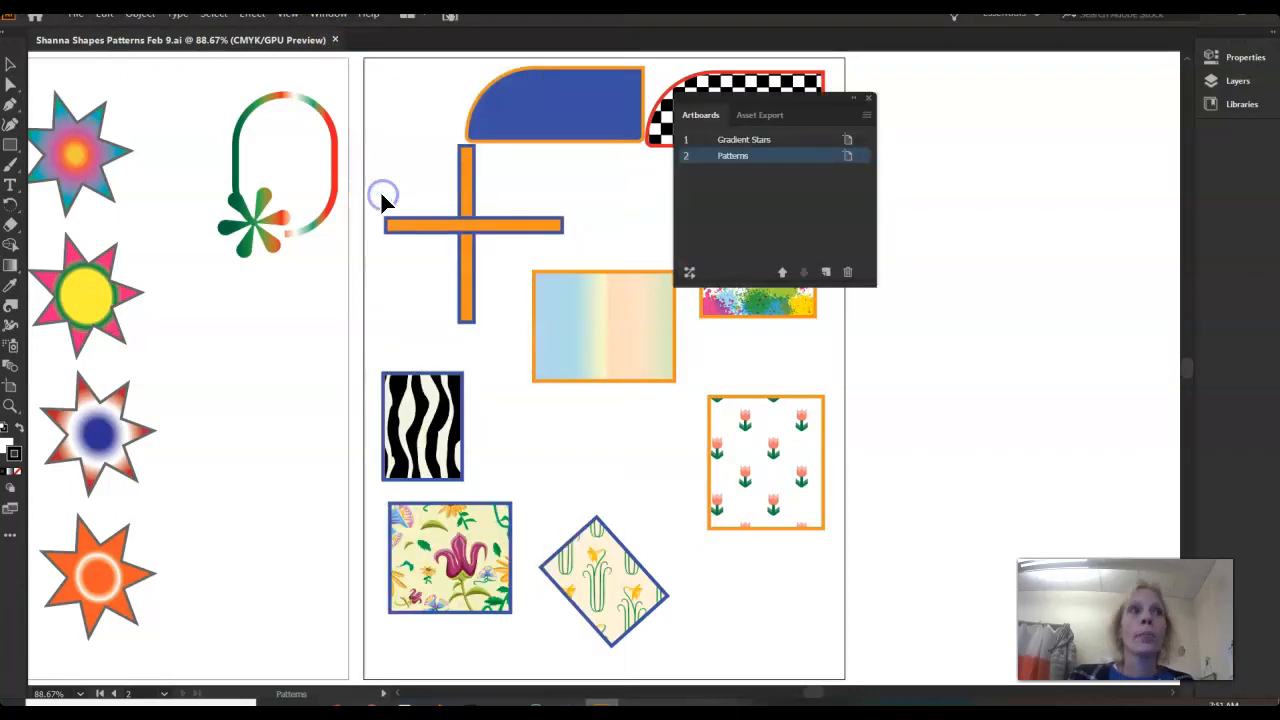
{"action": "left_click", "coordinate": [826, 279]}
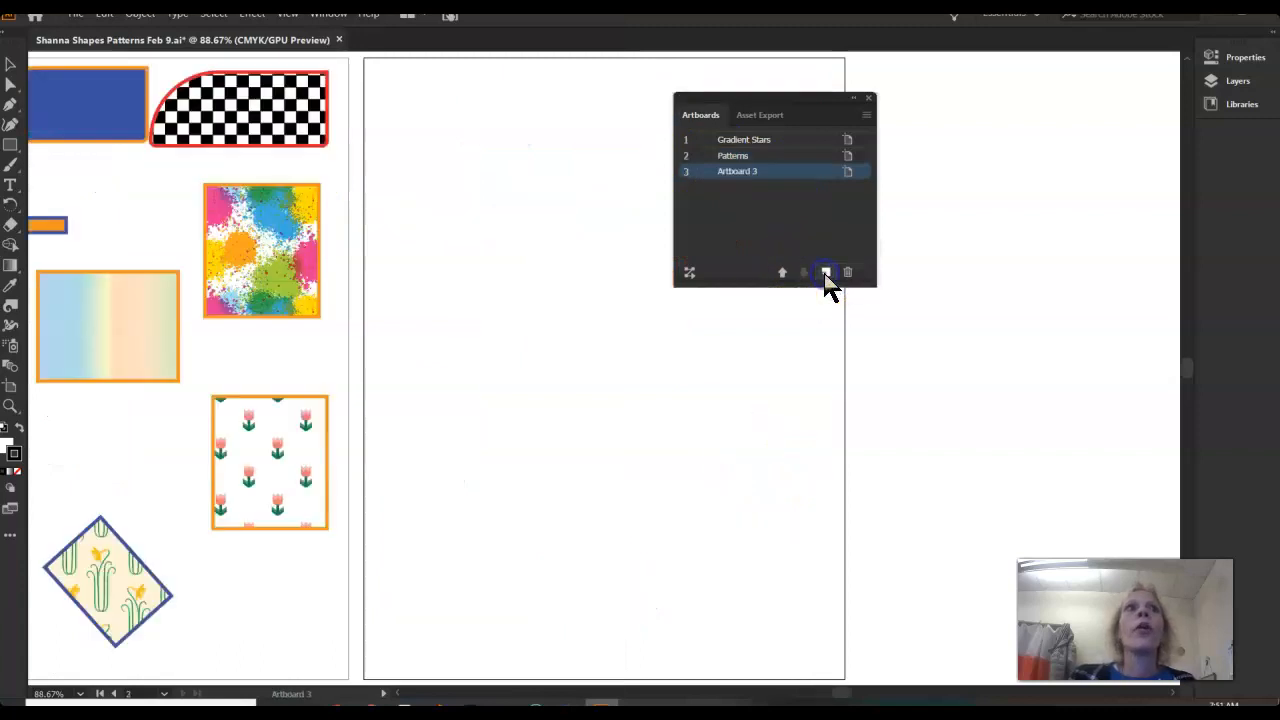
{"action": "double_click", "coordinate": [736, 173]}
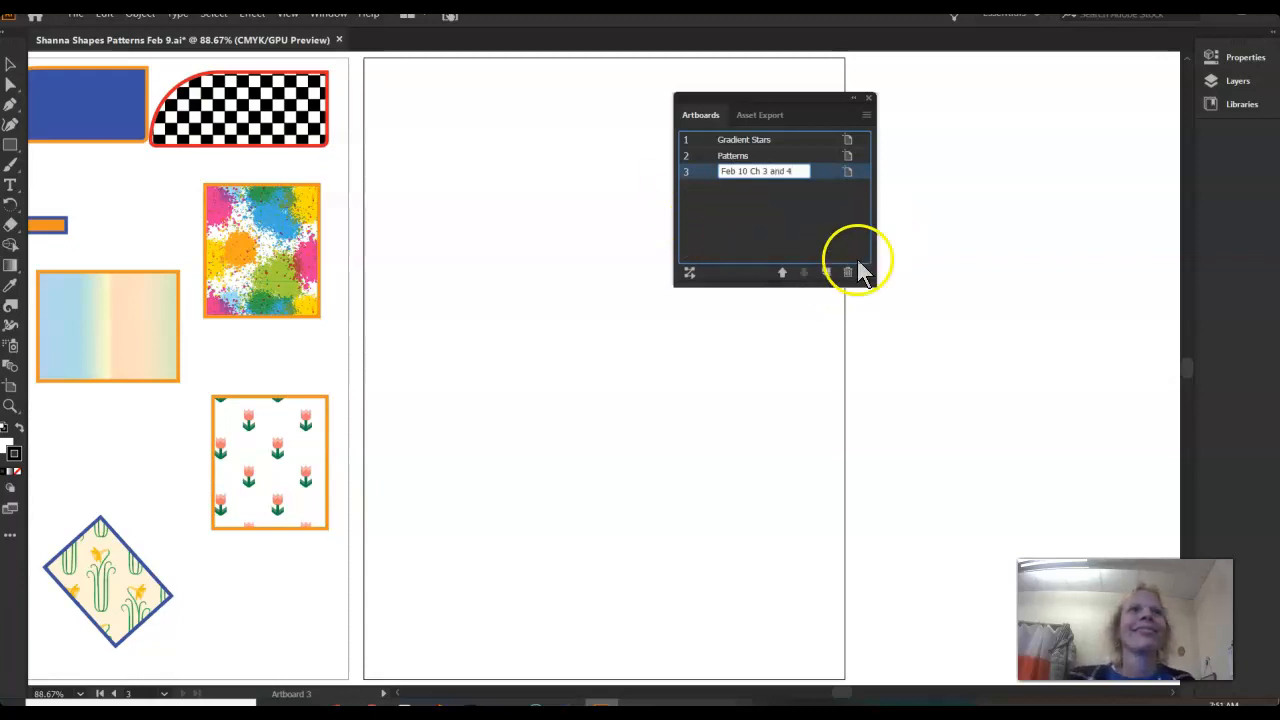
{"action": "left_click", "coordinate": [904, 296]}
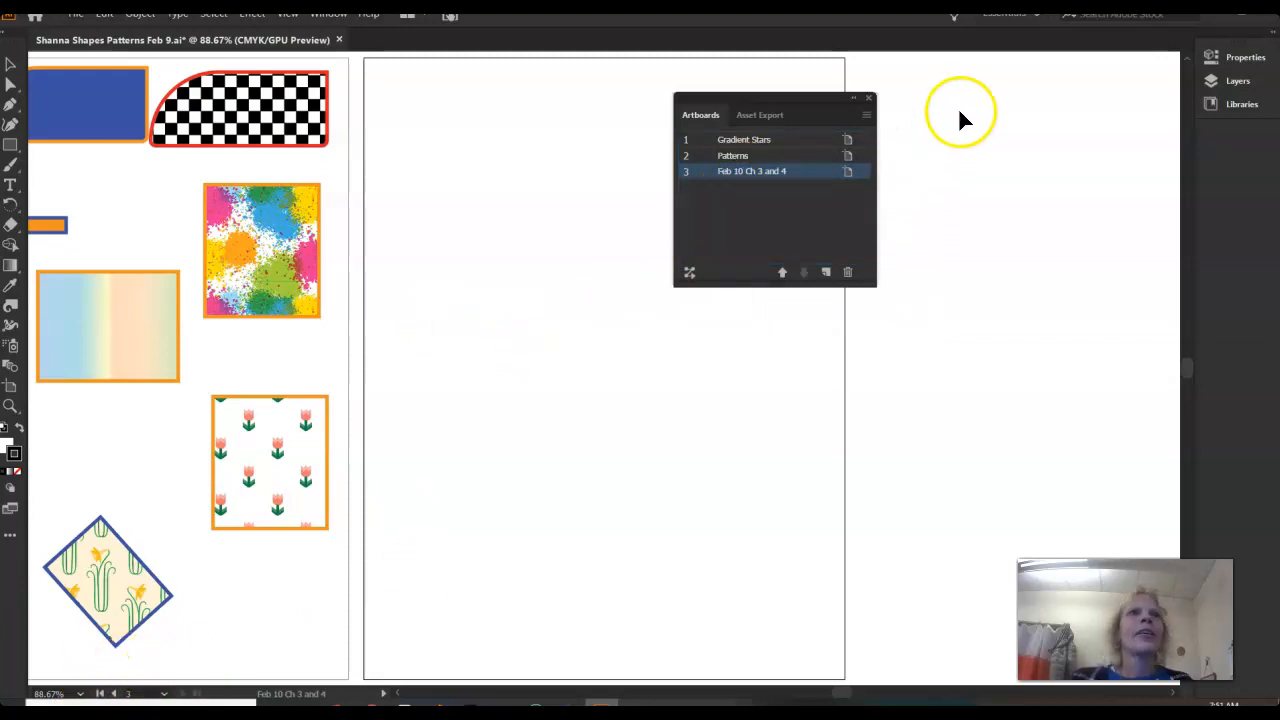
{"action": "left_click", "coordinate": [868, 97]}
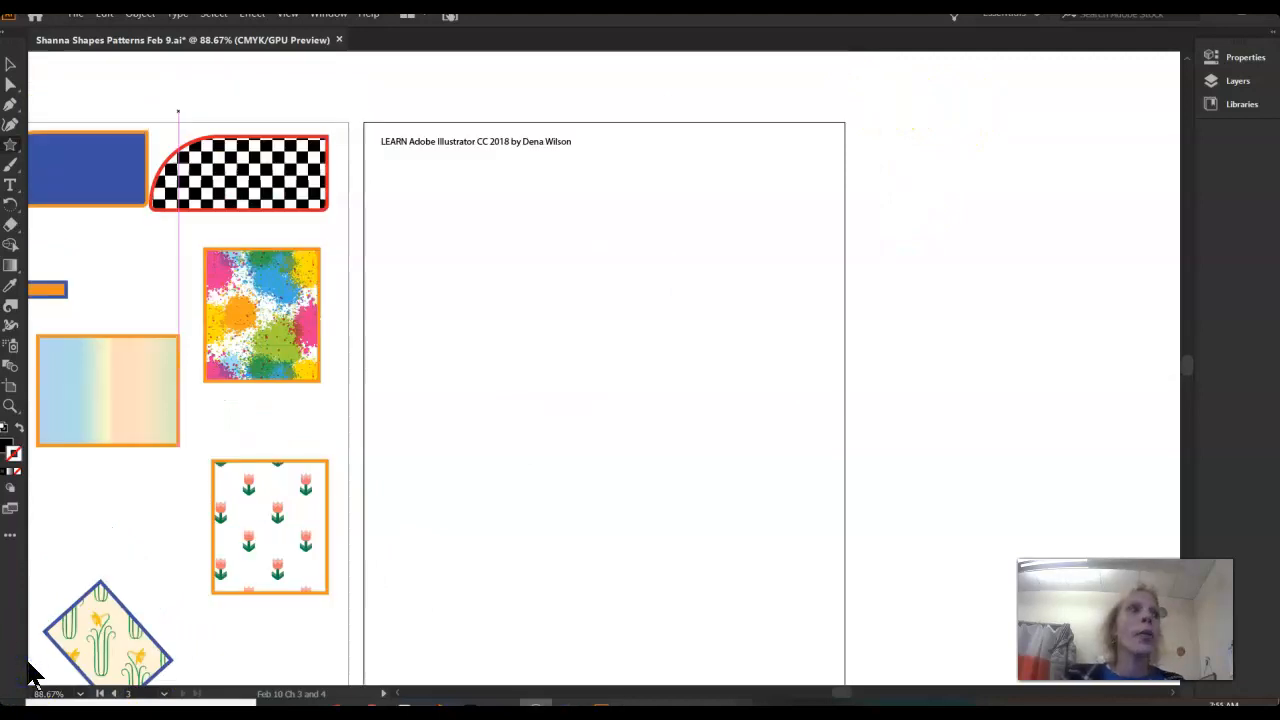
Set the fill colour to orange and the stroke colour to purple.
{"action": "left_click", "coordinate": [12, 452]}
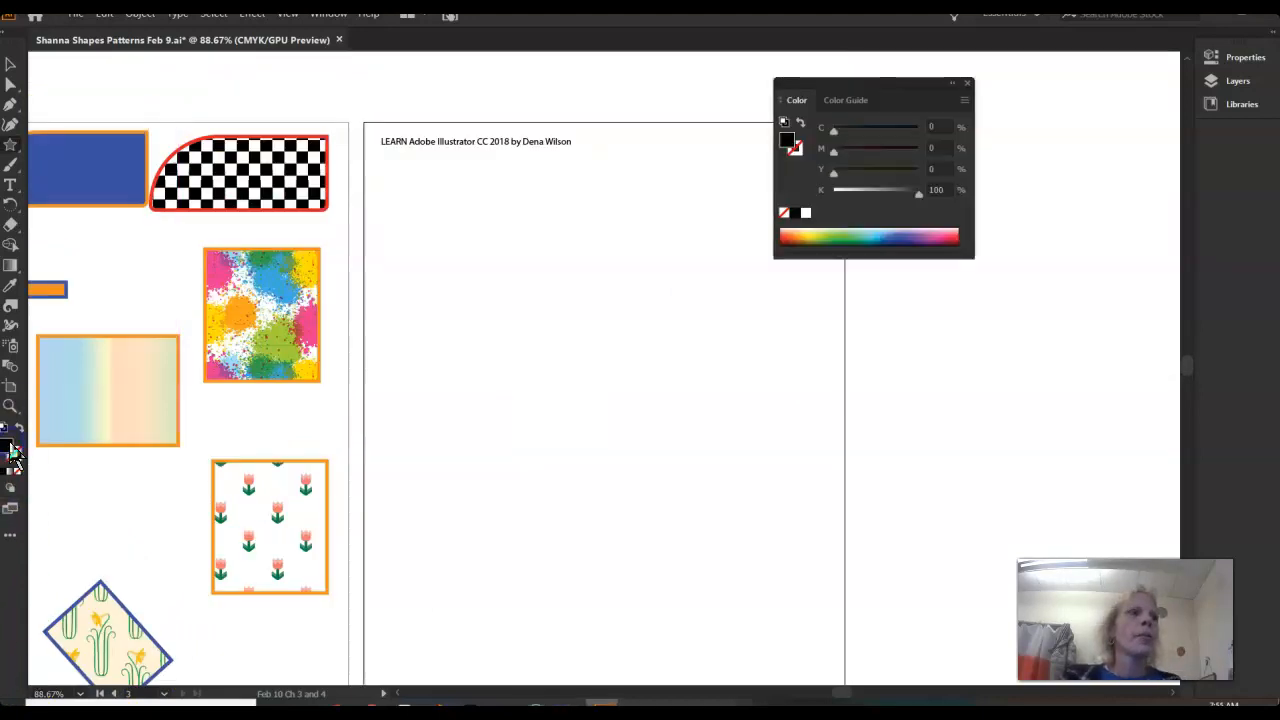
{"action": "left_click", "coordinate": [797, 234]}
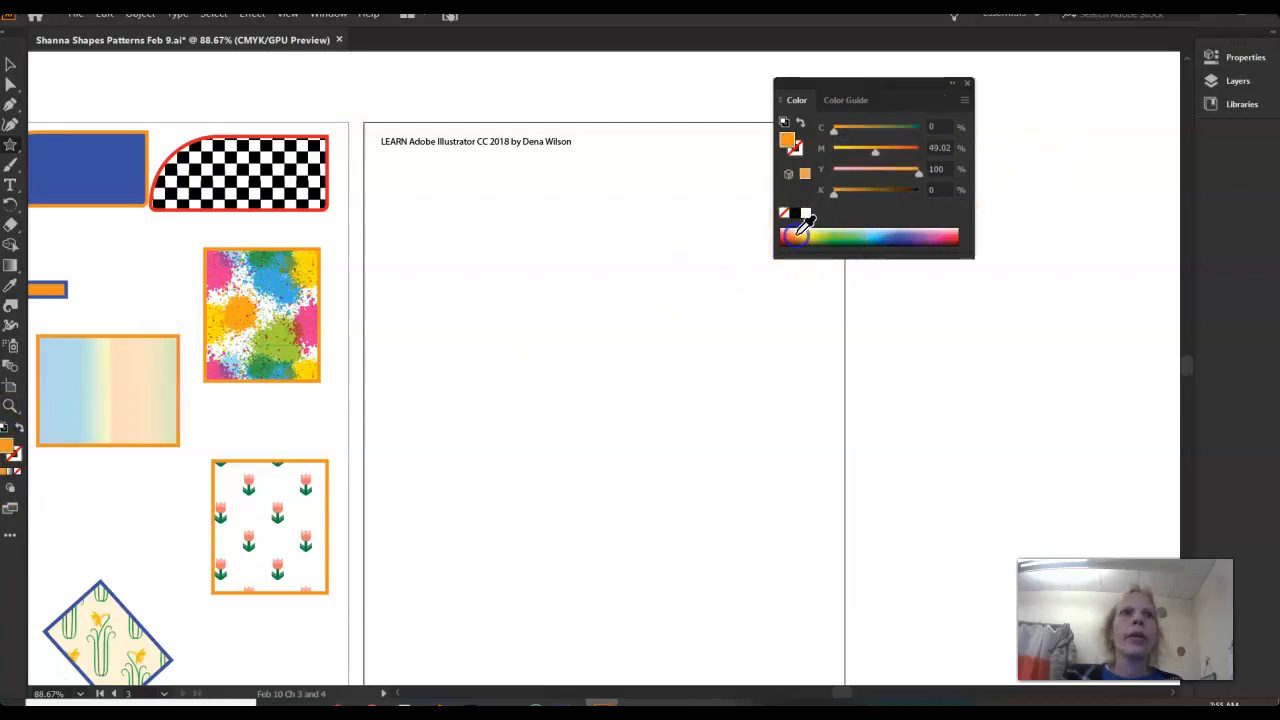
{"action": "left_click", "coordinate": [20, 460]}
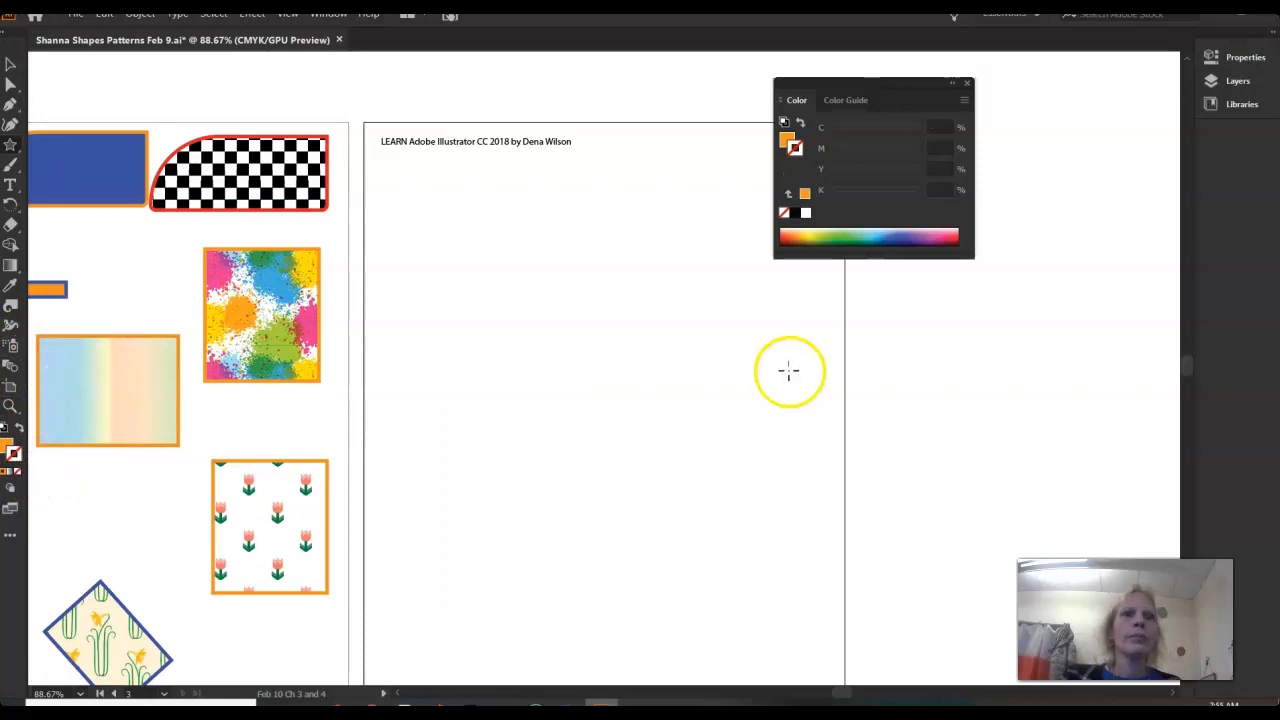
{"action": "left_click", "coordinate": [912, 229]}
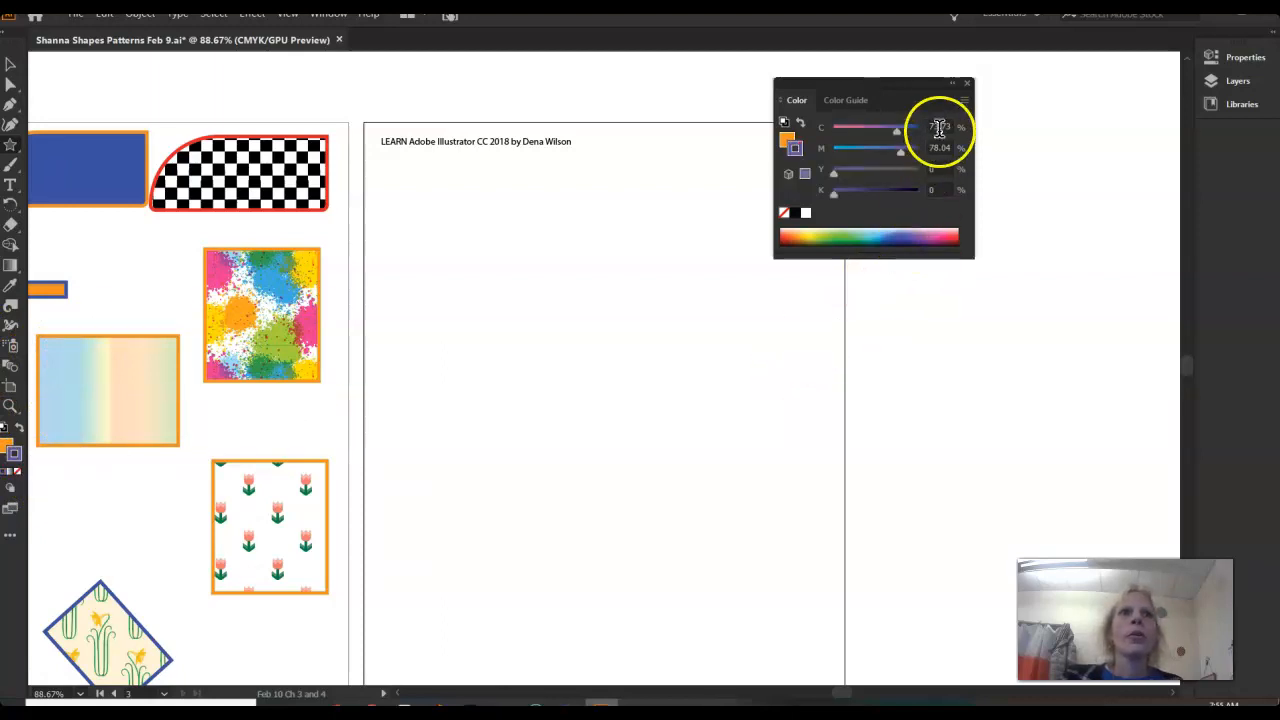
{"action": "left_click", "coordinate": [970, 88]}
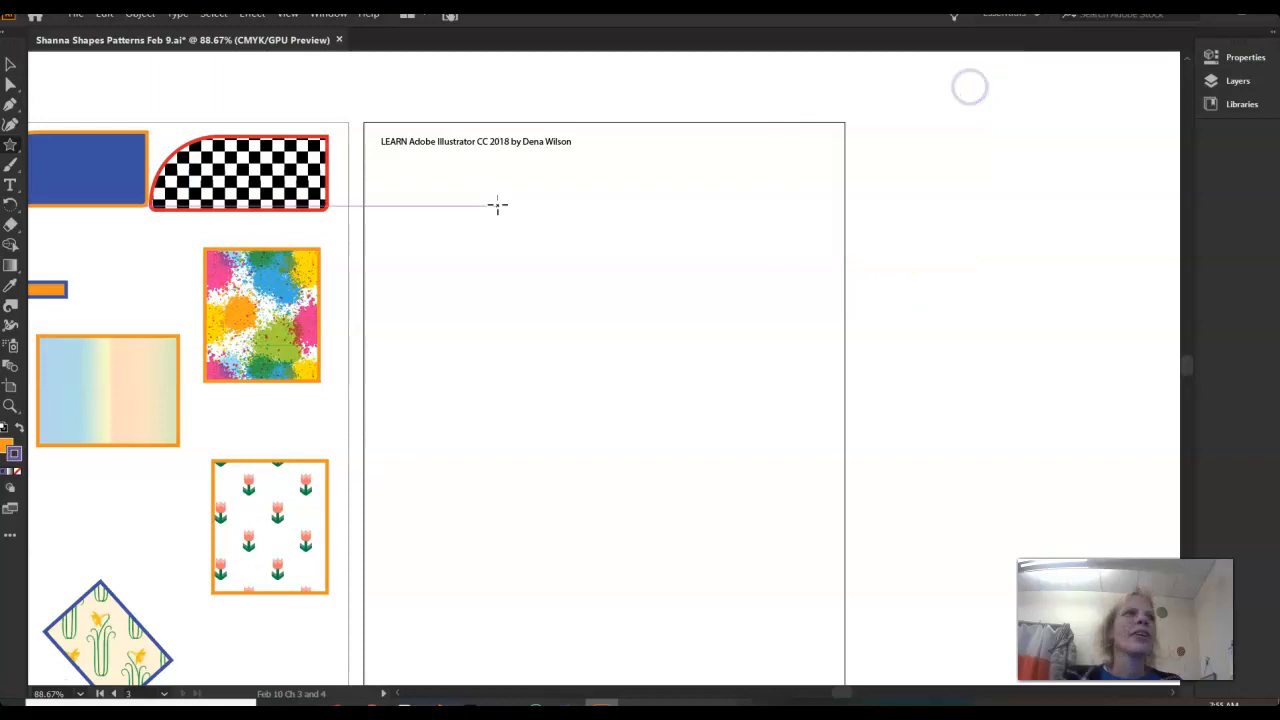
Draw a seven-pointed orange star near the upper-left corner of the new artboard, below the book title.
{"action": "left_click", "coordinate": [12, 146]}
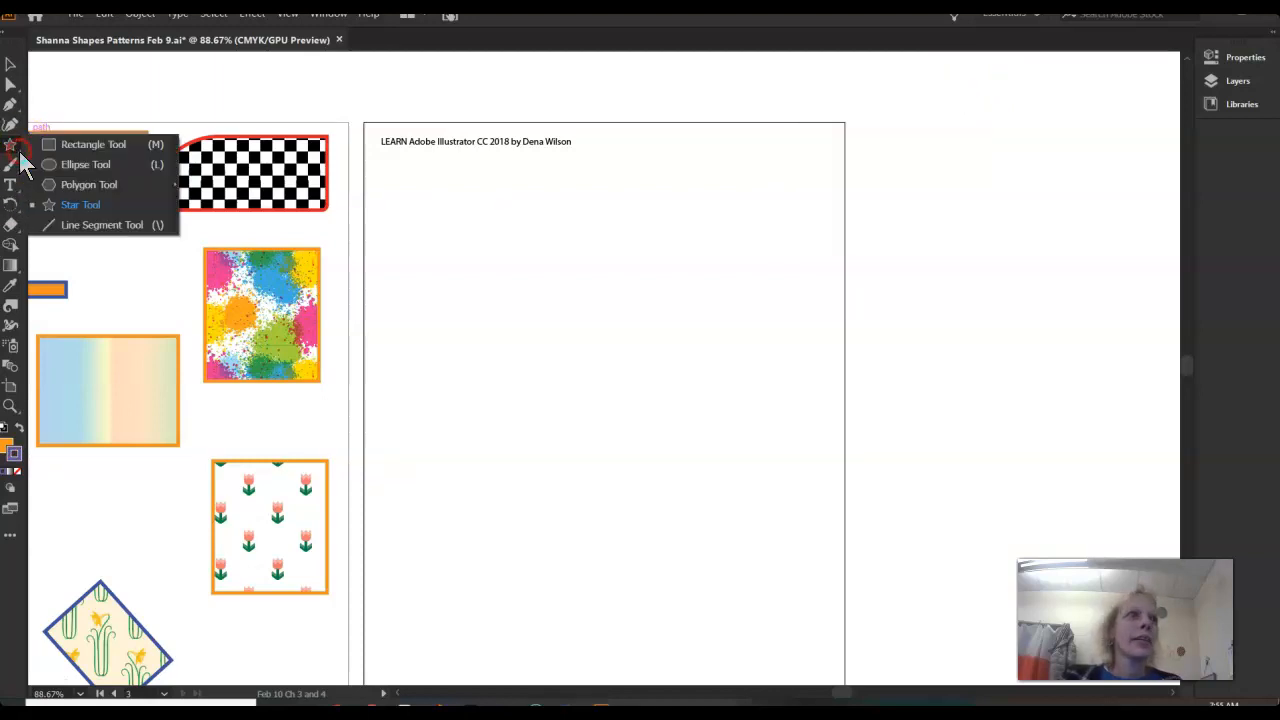
{"action": "left_click", "coordinate": [80, 204]}
{"action": "left_click_drag", "start_coordinate": [450, 225], "coordinate": [488, 295]}
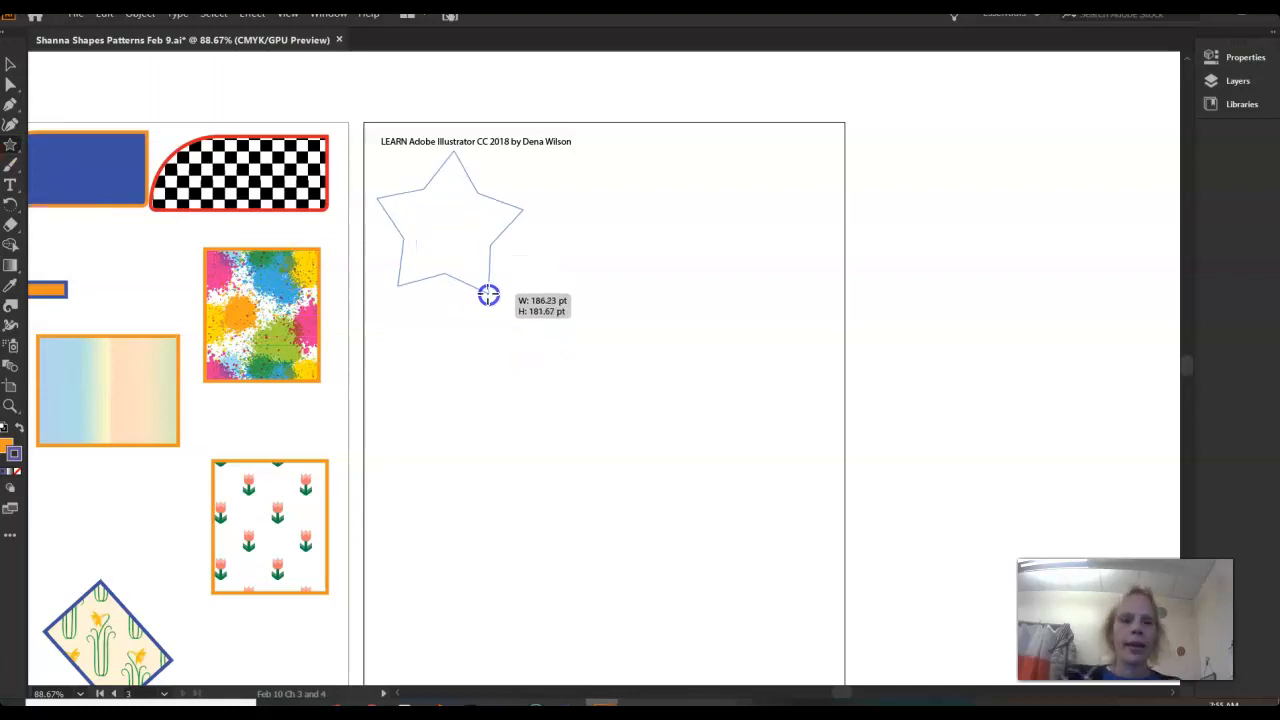
{"action": "key", "text": "Up"}
{"action": "key", "text": "Up"}
{"action": "key", "text": "Up"}
{"action": "key", "text": "Up"}
{"action": "left_click_drag", "start_coordinate": [488, 295], "coordinate": [488, 295]}
{"action": "key", "text": "Down"}
{"action": "key", "text": "Down"}
{"action": "key", "text": "Down"}
{"action": "key", "text": "Down"}
{"action": "key", "text": "Down"}
{"action": "key", "text": "Up"}
{"action": "key", "text": "Up"}
{"action": "key", "text": "Up"}
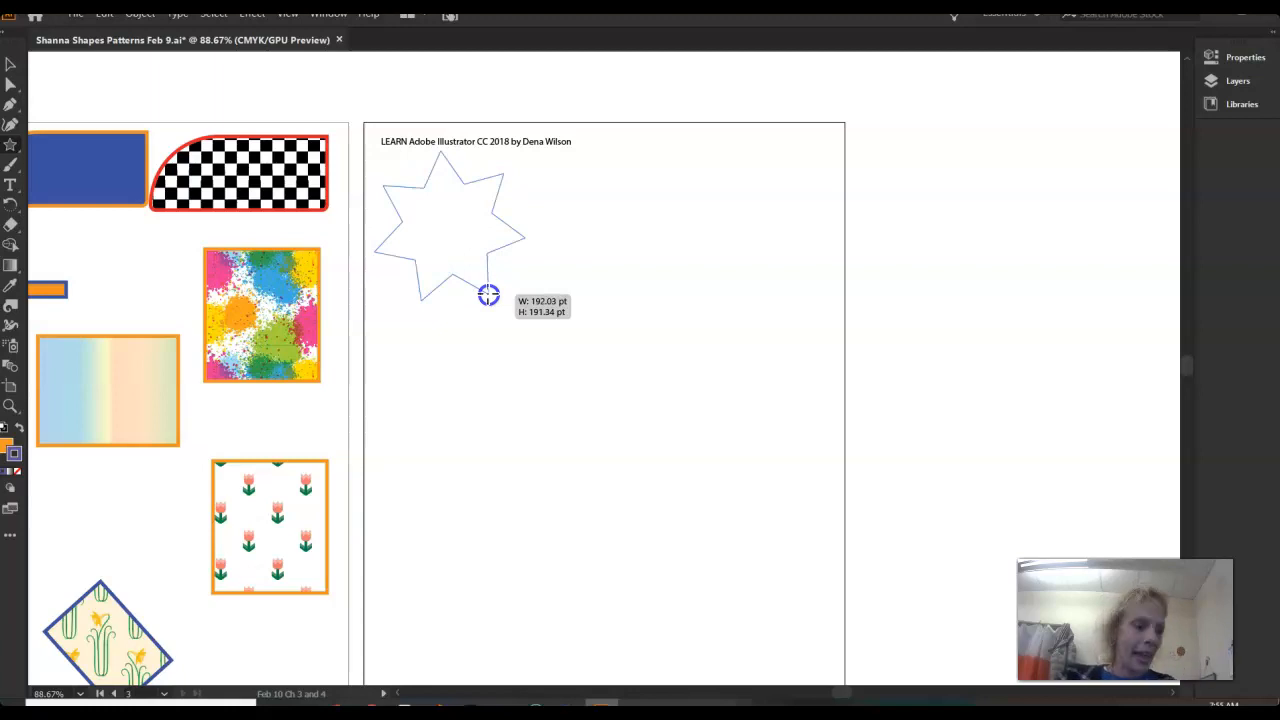
{"action": "mouse_move", "coordinate": [488, 295]}
{"action": "left_mouse_down"}
{"action": "mouse_move", "coordinate": [500, 320]}
{"action": "mouse_move", "coordinate": [460, 250]}
{"action": "mouse_move", "coordinate": [456, 283]}
{"action": "left_mouse_up"}
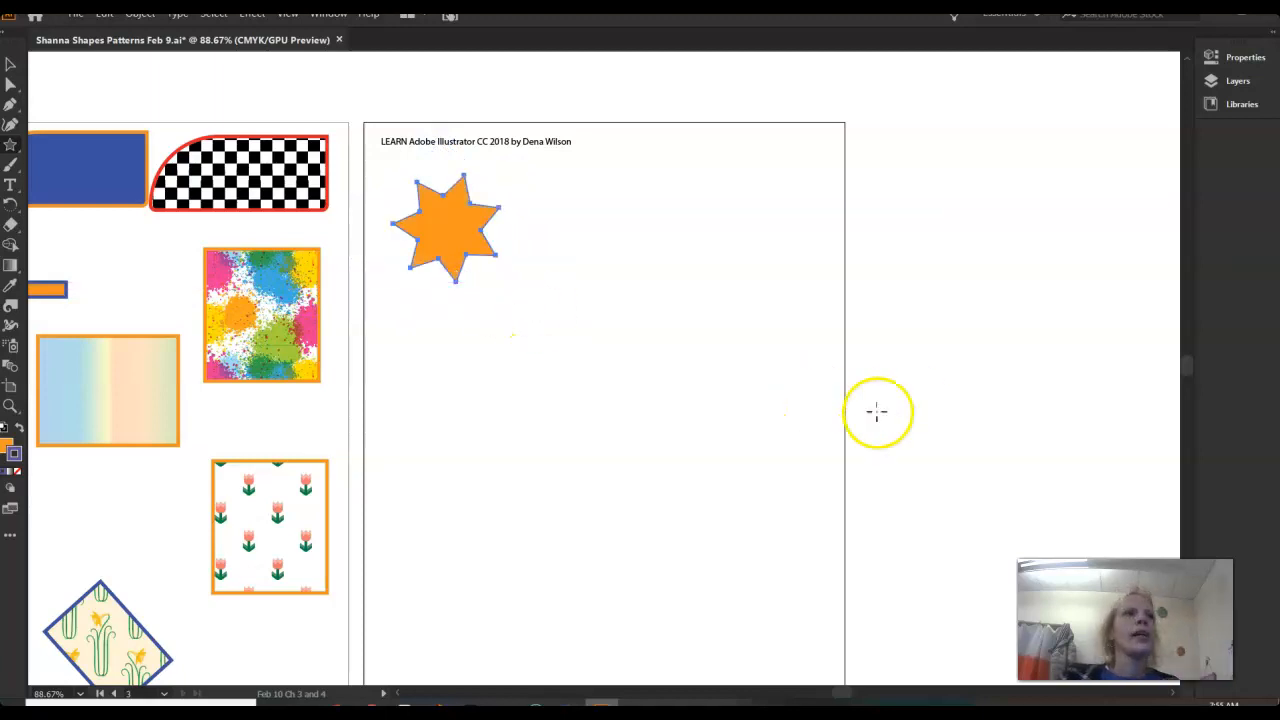
Draw a many-pointed black star with long, narrow arms to the right of the orange star.
{"action": "mouse_move", "coordinate": [630, 222]}
{"action": "left_mouse_down"}
{"action": "mouse_move", "coordinate": [666, 289]}
{"action": "mouse_move", "coordinate": [655, 259]}
{"action": "mouse_move", "coordinate": [660, 320]}
{"action": "mouse_move", "coordinate": [651, 271]}
{"action": "mouse_move", "coordinate": [646, 336]}
{"action": "left_mouse_up"}
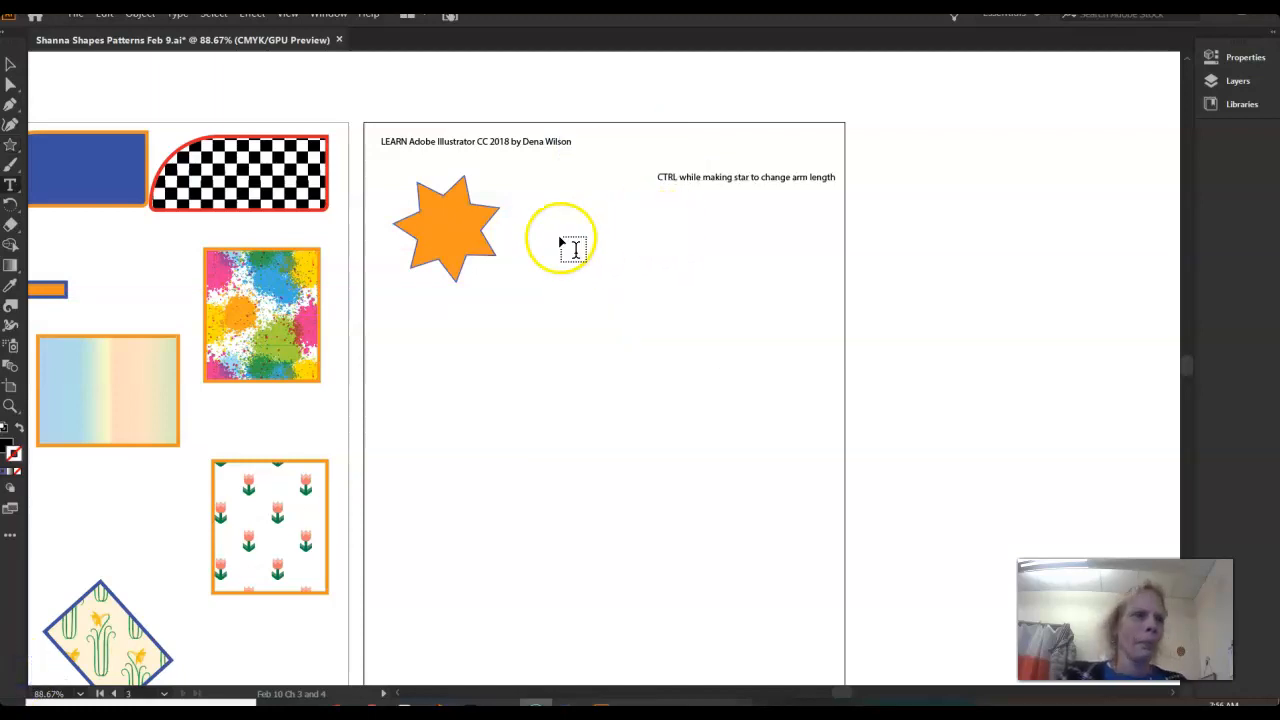
{"action": "left_click", "coordinate": [11, 147]}
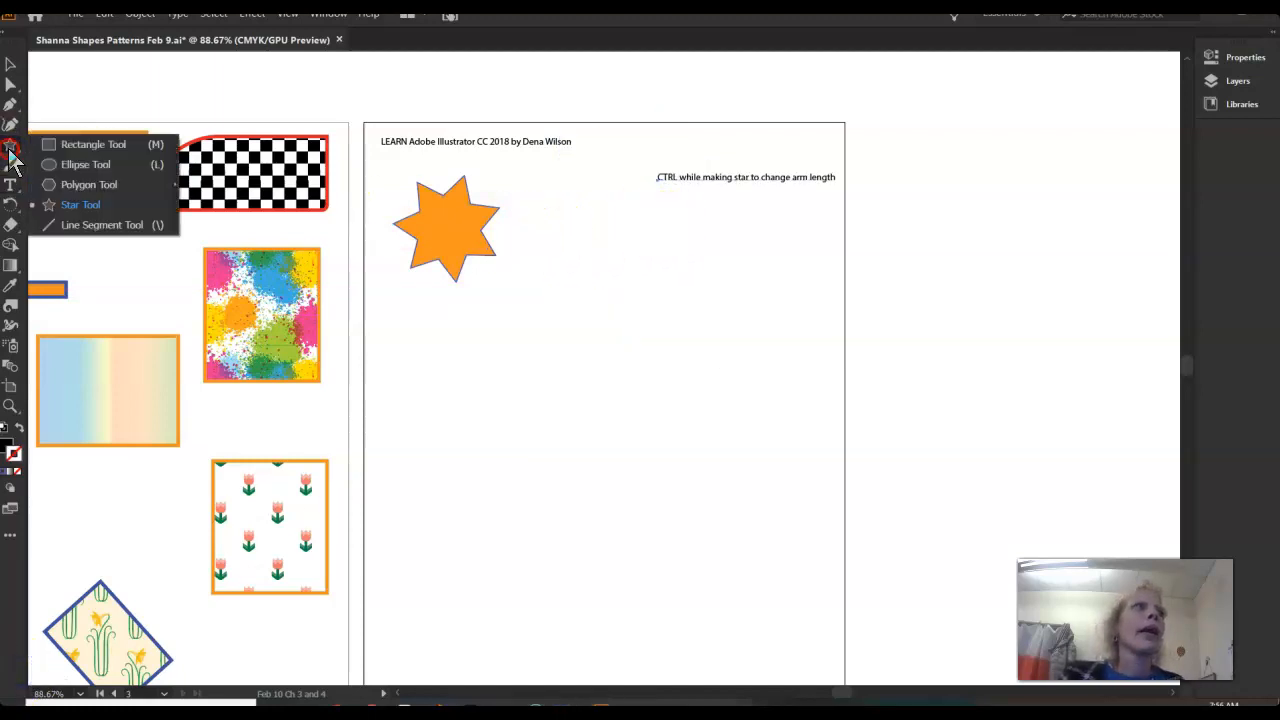
{"action": "left_click", "coordinate": [58, 205]}
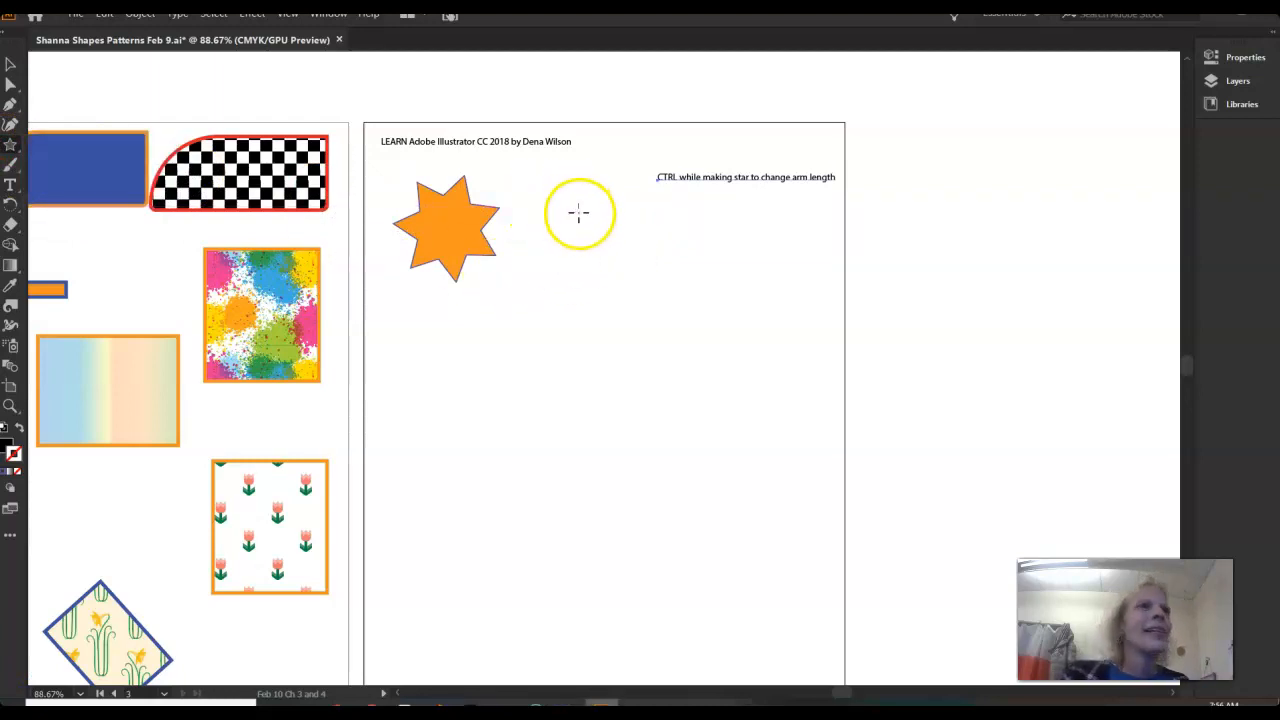
{"action": "left_click_drag", "start_coordinate": [586, 227], "coordinate": [568, 311]}
{"action": "key", "text": "Up"}
{"action": "key", "text": "Up"}
{"action": "key", "text": "Up"}
{"action": "key", "text": "Up"}
{"action": "key", "text": "Up"}
{"action": "key", "text": "Up"}
{"action": "key", "text": "Up"}
{"action": "key", "text": "Down"}
{"action": "key", "text": "Down"}
{"action": "key", "text": "Down"}
{"action": "key", "text": "Up"}
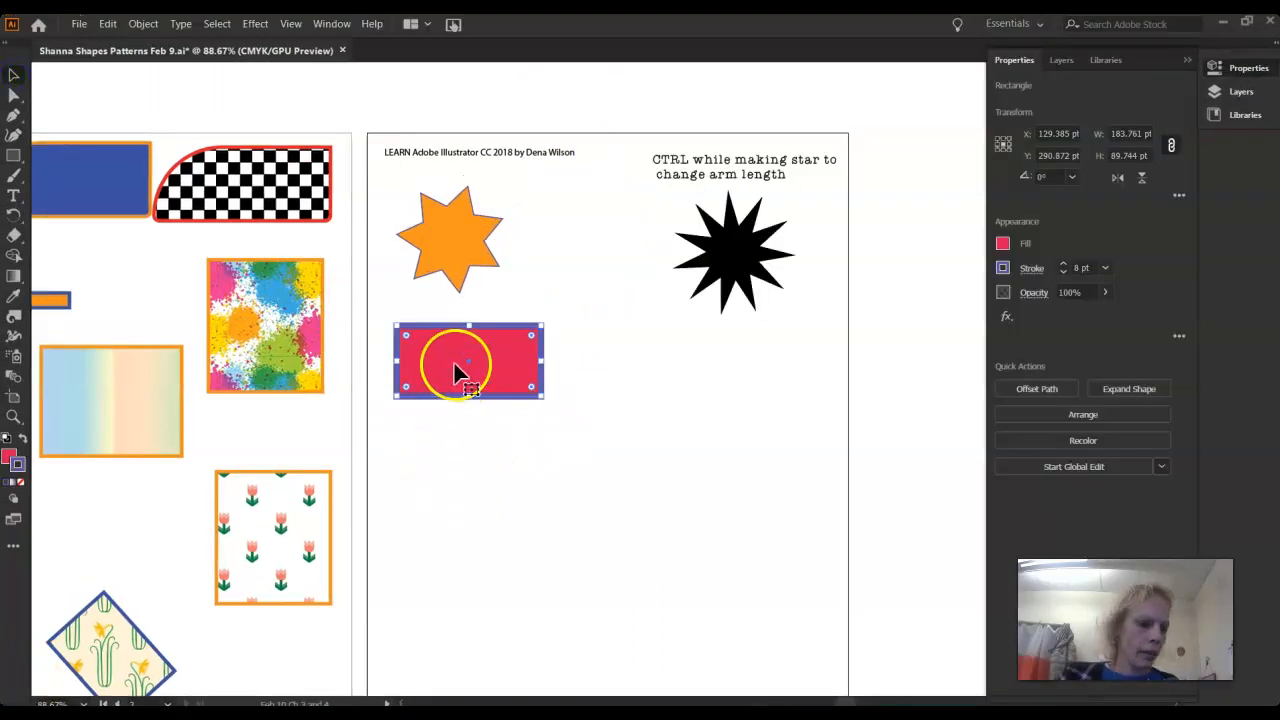
Duplicate the pink rectangle directly below the original and fill the copy with yellow.
{"action": "left_click_drag", "start_coordinate": [455, 372], "coordinate": [462, 462]}
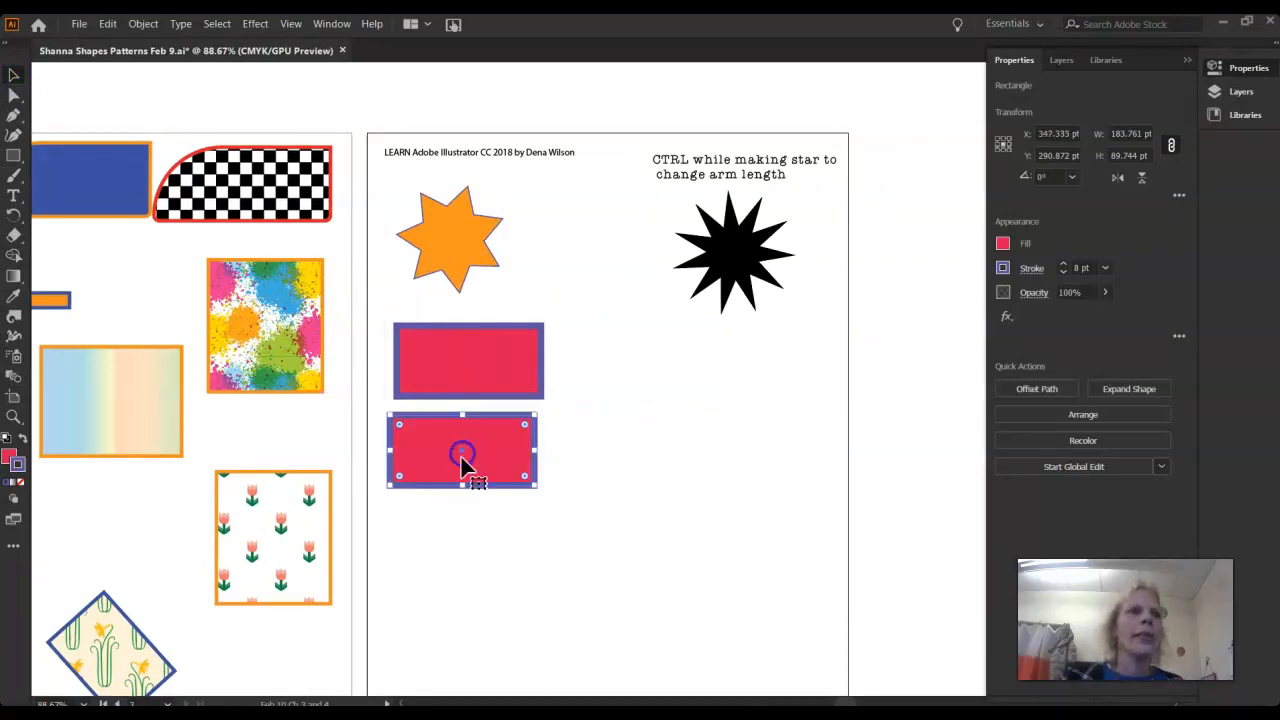
{"action": "left_click", "coordinate": [1004, 244]}
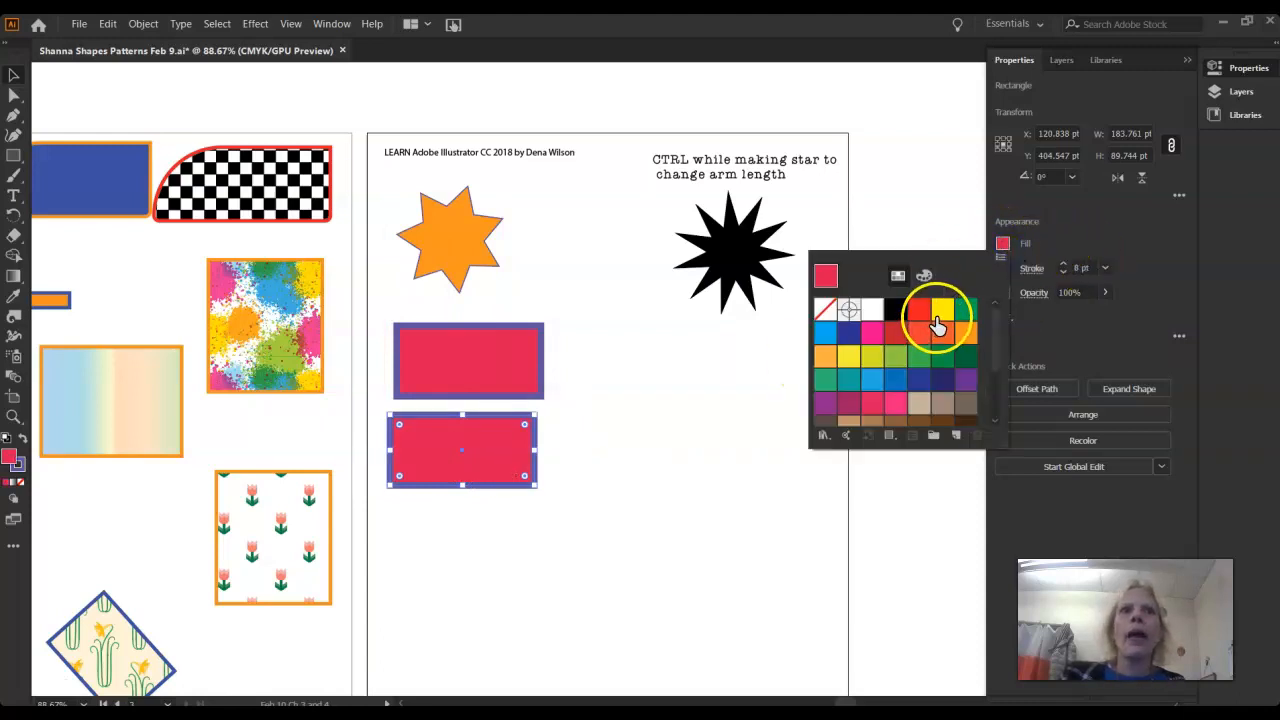
{"action": "left_click", "coordinate": [940, 314]}
{"action": "left_click", "coordinate": [663, 406]}
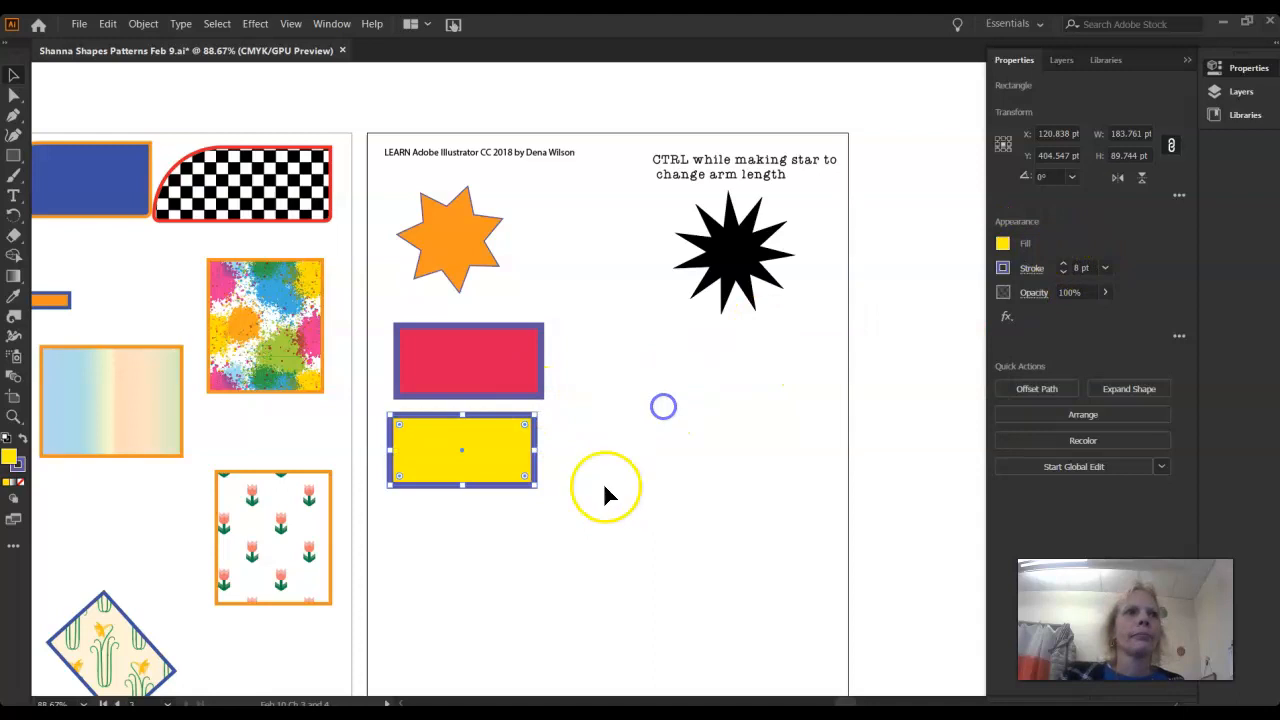
Duplicate the pink rectangle to the right of the original and fill the copy with light blue.
{"action": "left_click", "coordinate": [484, 342]}
{"action": "left_click_drag", "start_coordinate": [478, 352], "coordinate": [648, 348]}
{"action": "left_click", "coordinate": [677, 380]}
{"action": "left_click", "coordinate": [1004, 246]}
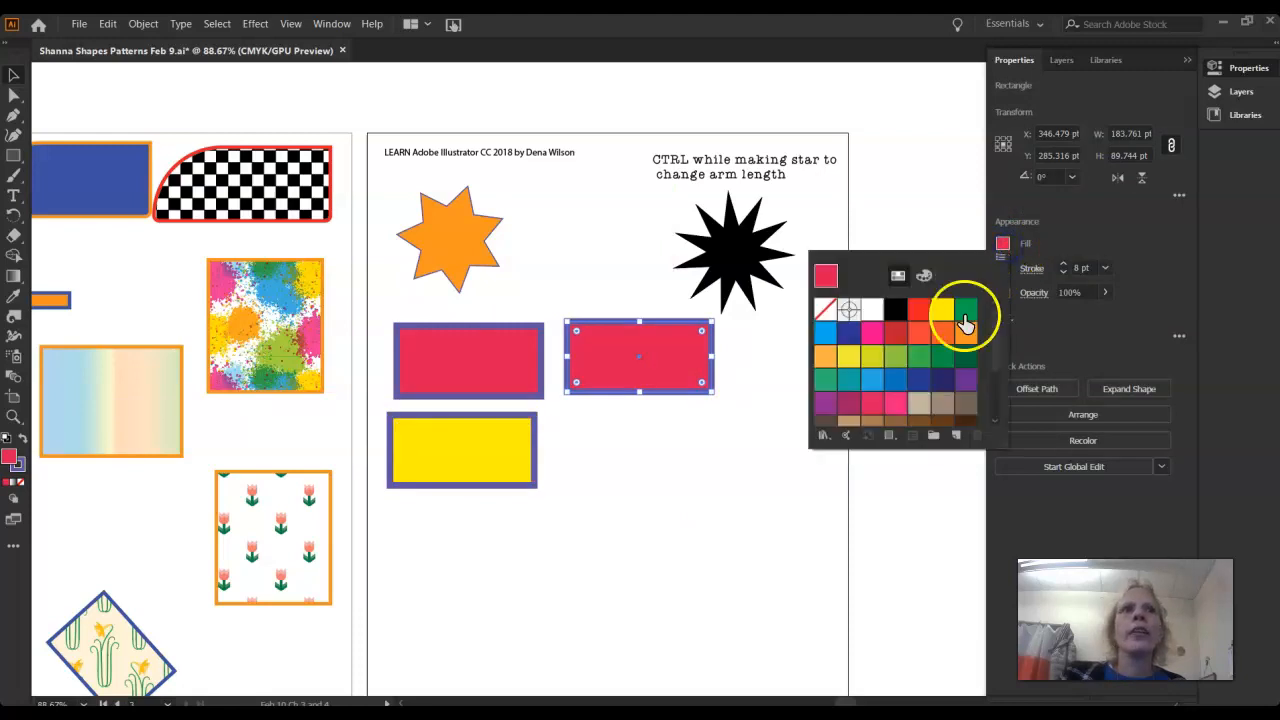
{"action": "left_click", "coordinate": [826, 333]}
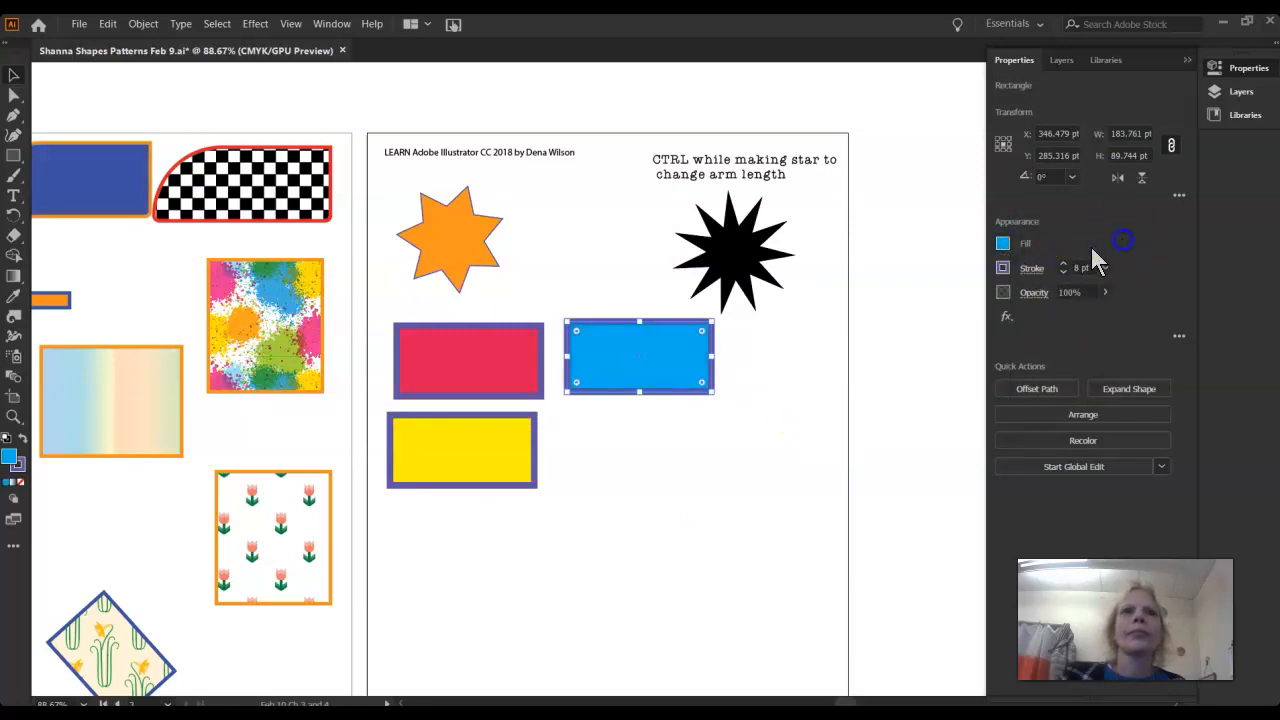
Change the blue rectangle's stroke colour to yellow.
{"action": "left_click", "coordinate": [1003, 268]}
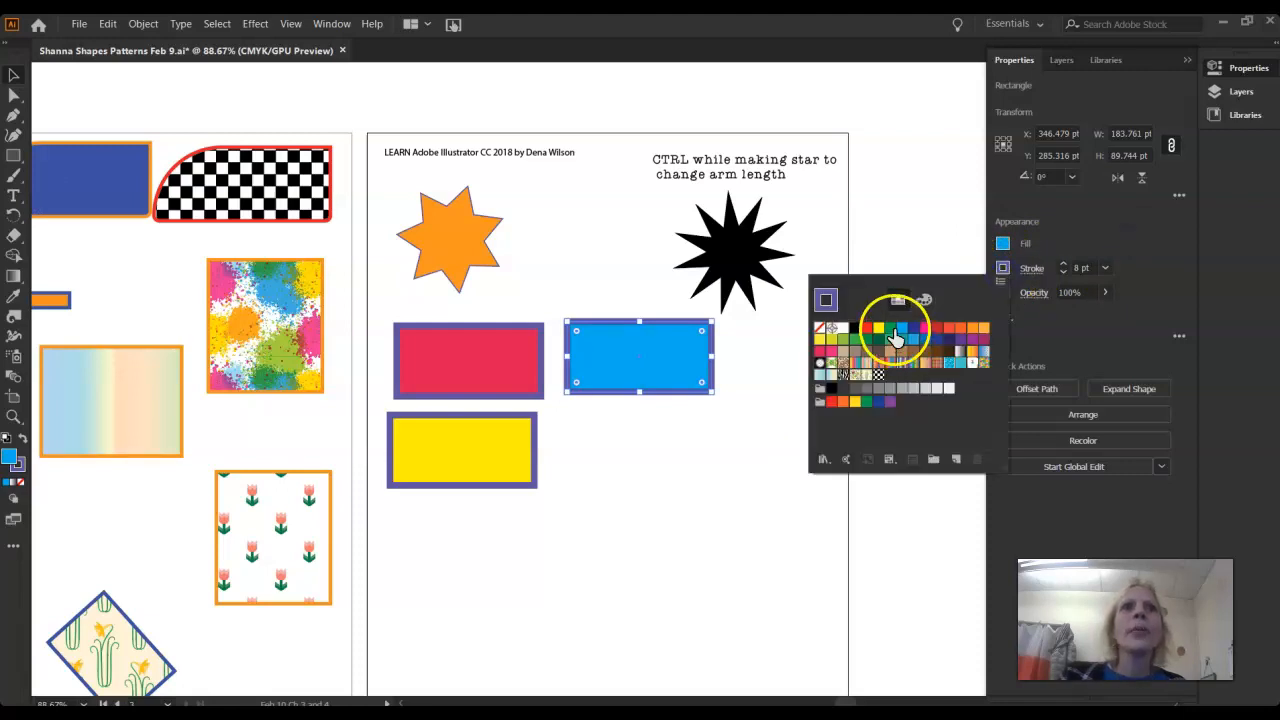
{"action": "left_click", "coordinate": [879, 328]}
{"action": "left_click", "coordinate": [652, 512]}
Round all four corners of the blue rectangle slightly.
{"action": "left_click", "coordinate": [618, 366]}
{"action": "left_click", "coordinate": [635, 474]}
{"action": "left_click", "coordinate": [598, 356]}
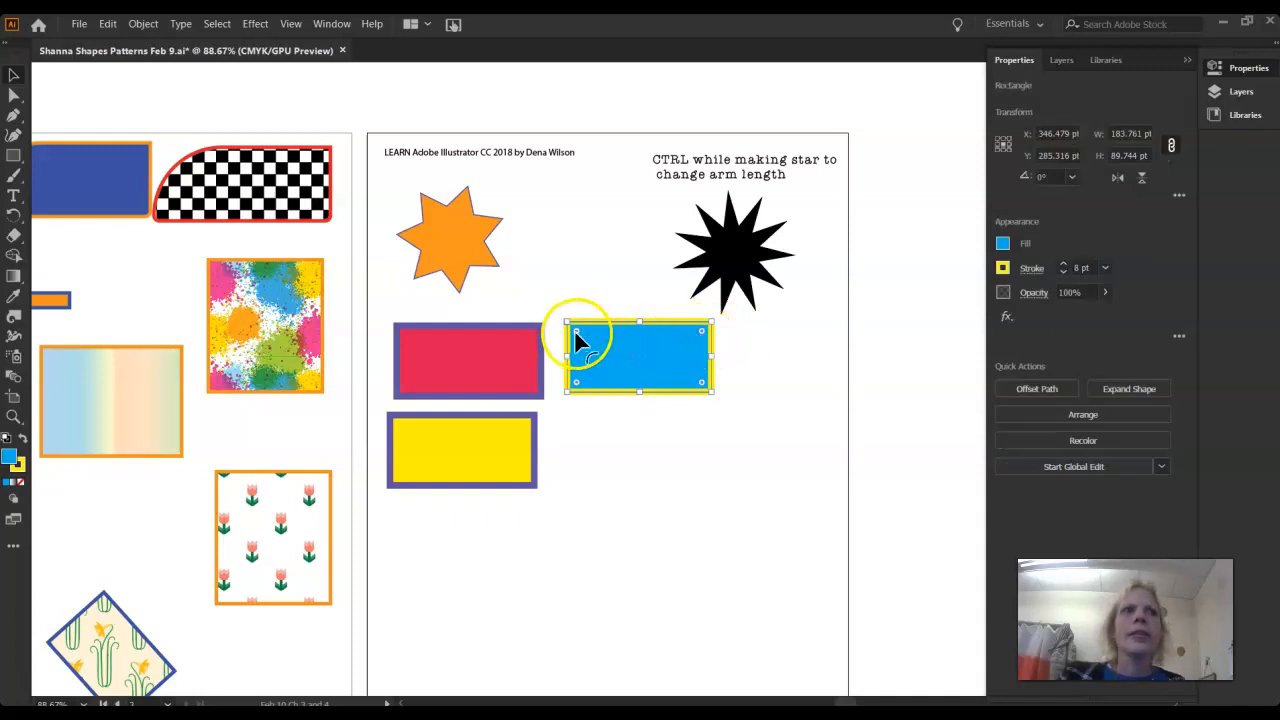
{"action": "mouse_move", "coordinate": [575, 329]}
{"action": "left_mouse_down"}
{"action": "mouse_move", "coordinate": [607, 361]}
{"action": "mouse_move", "coordinate": [572, 321]}
{"action": "mouse_move", "coordinate": [585, 337]}
{"action": "left_mouse_up"}
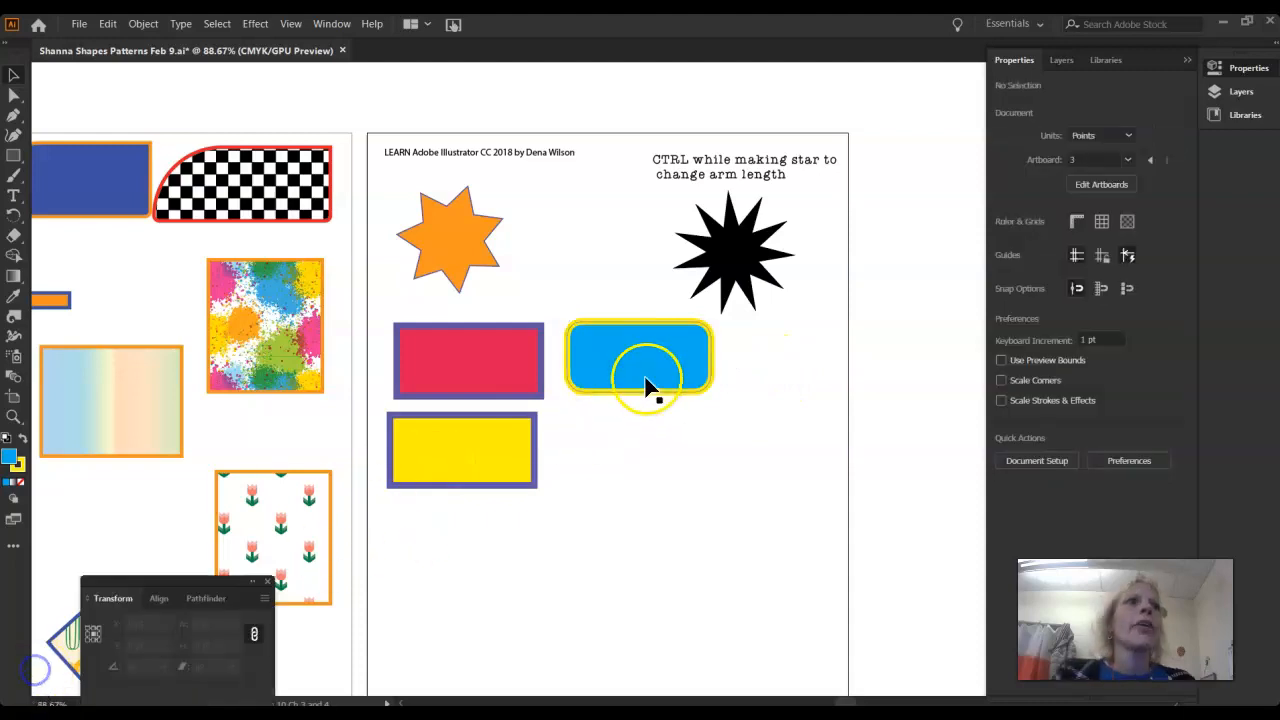
Enlarge the rounding of only the blue rectangle's upper-left corner.
{"action": "left_click_drag", "start_coordinate": [646, 378], "coordinate": [600, 360]}
{"action": "left_click", "coordinate": [601, 369]}
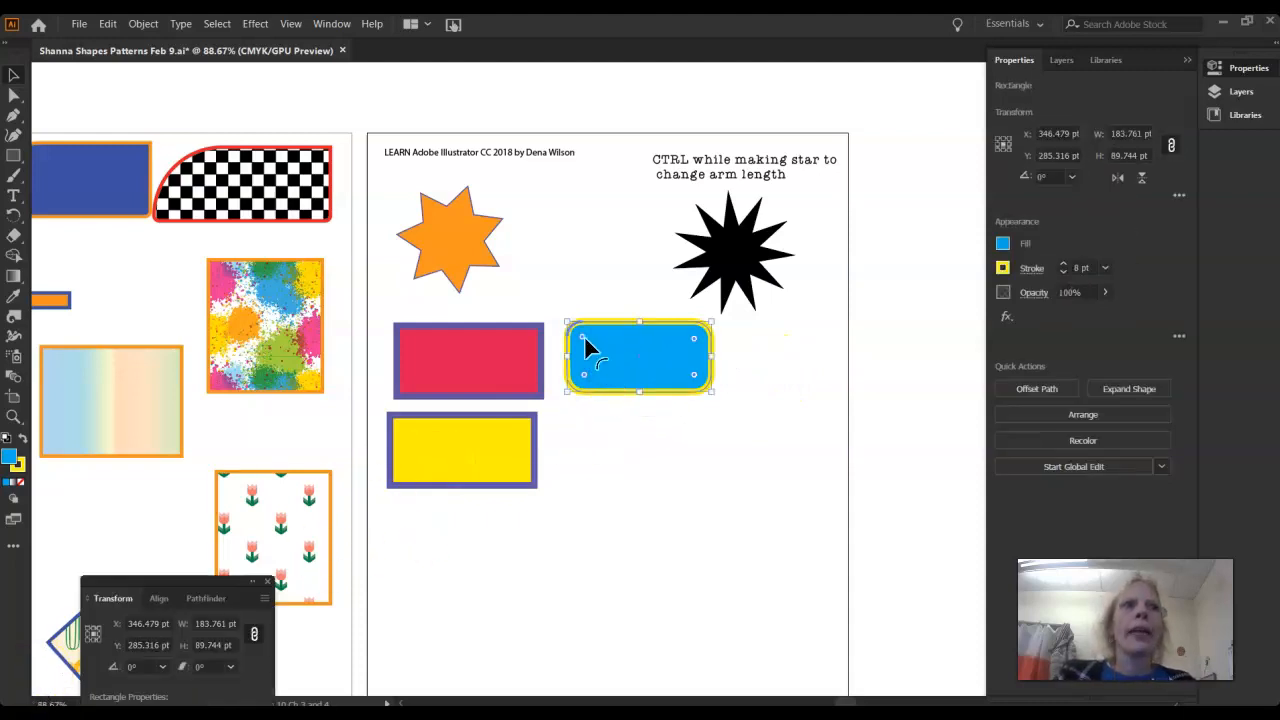
{"action": "left_click", "coordinate": [583, 348]}
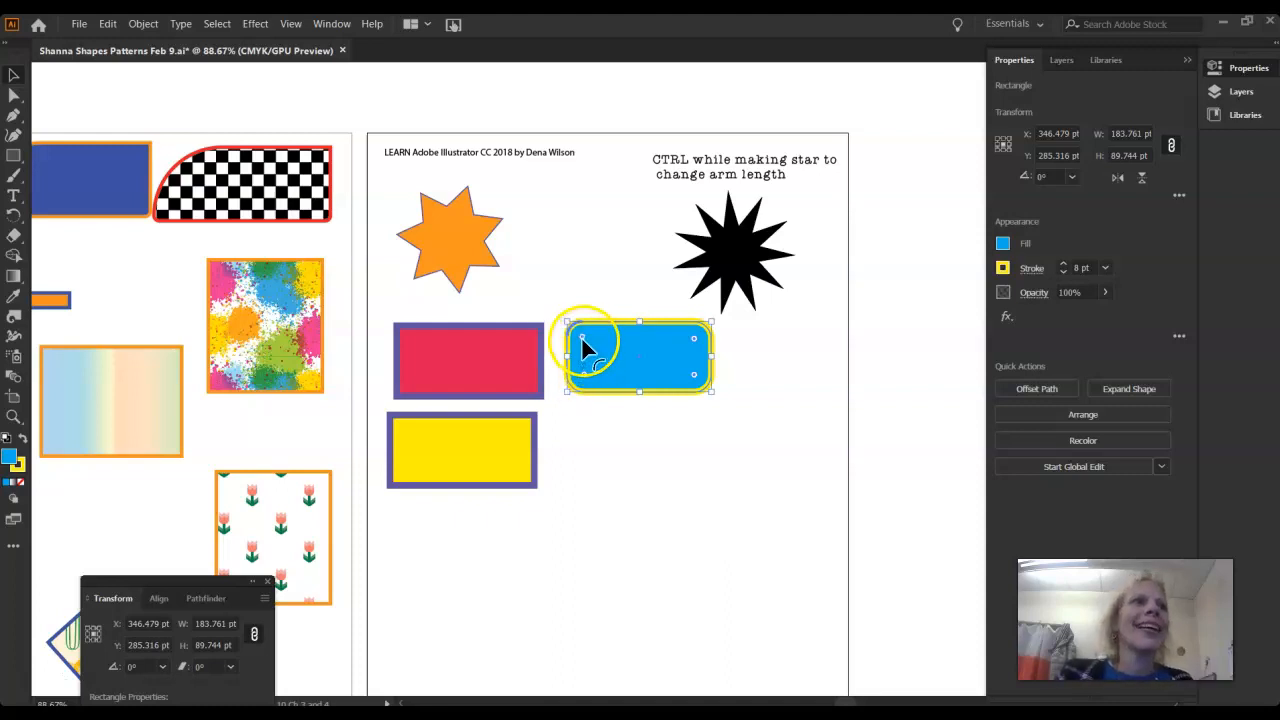
{"action": "mouse_move", "coordinate": [582, 338]}
{"action": "left_mouse_down"}
{"action": "mouse_move", "coordinate": [596, 360]}
{"action": "mouse_move", "coordinate": [592, 337]}
{"action": "left_mouse_up"}
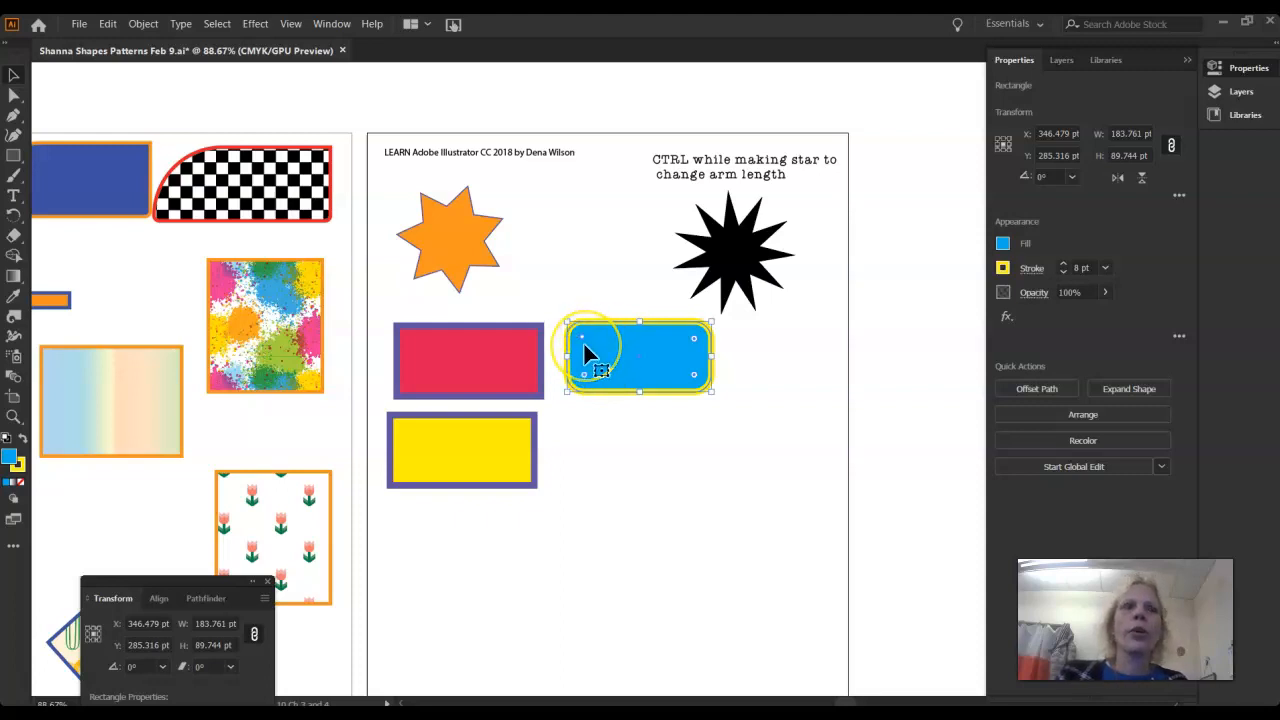
{"action": "left_click_drag", "start_coordinate": [583, 341], "coordinate": [603, 357]}
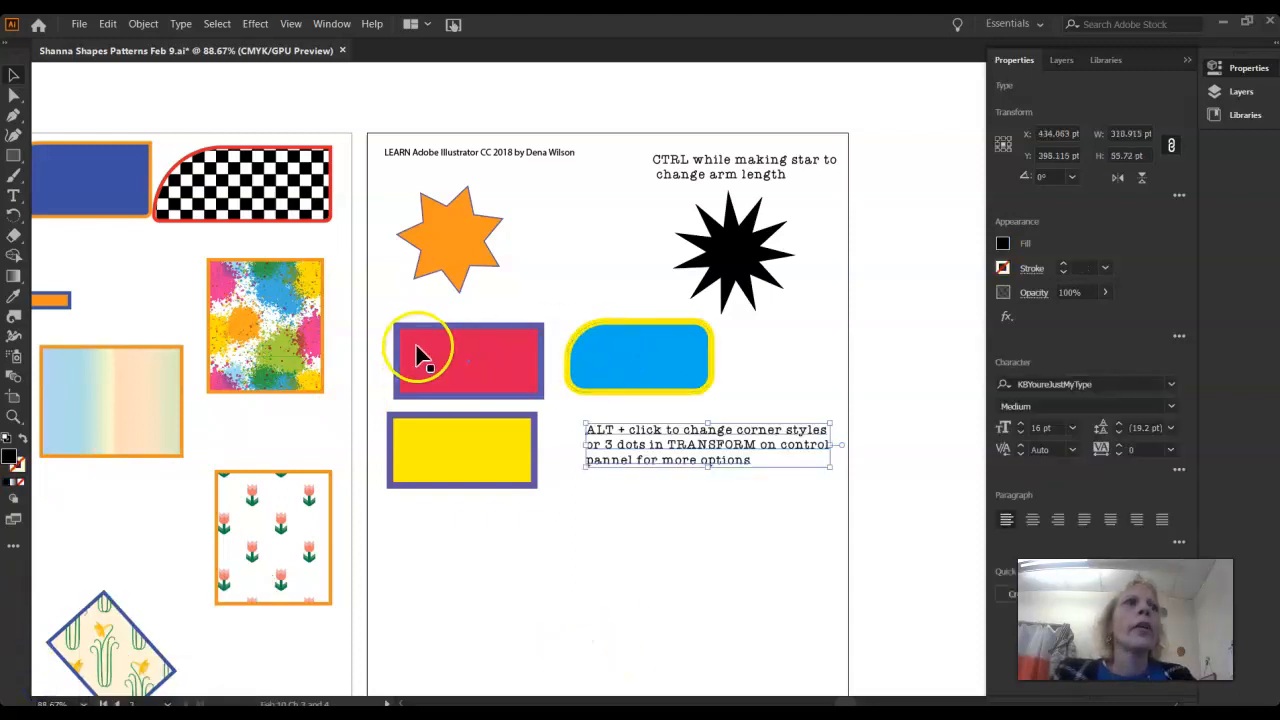
Round the corners of the pink rectangle, giving its upper-left corner a larger radius than the other three.
{"action": "left_click", "coordinate": [465, 362]}
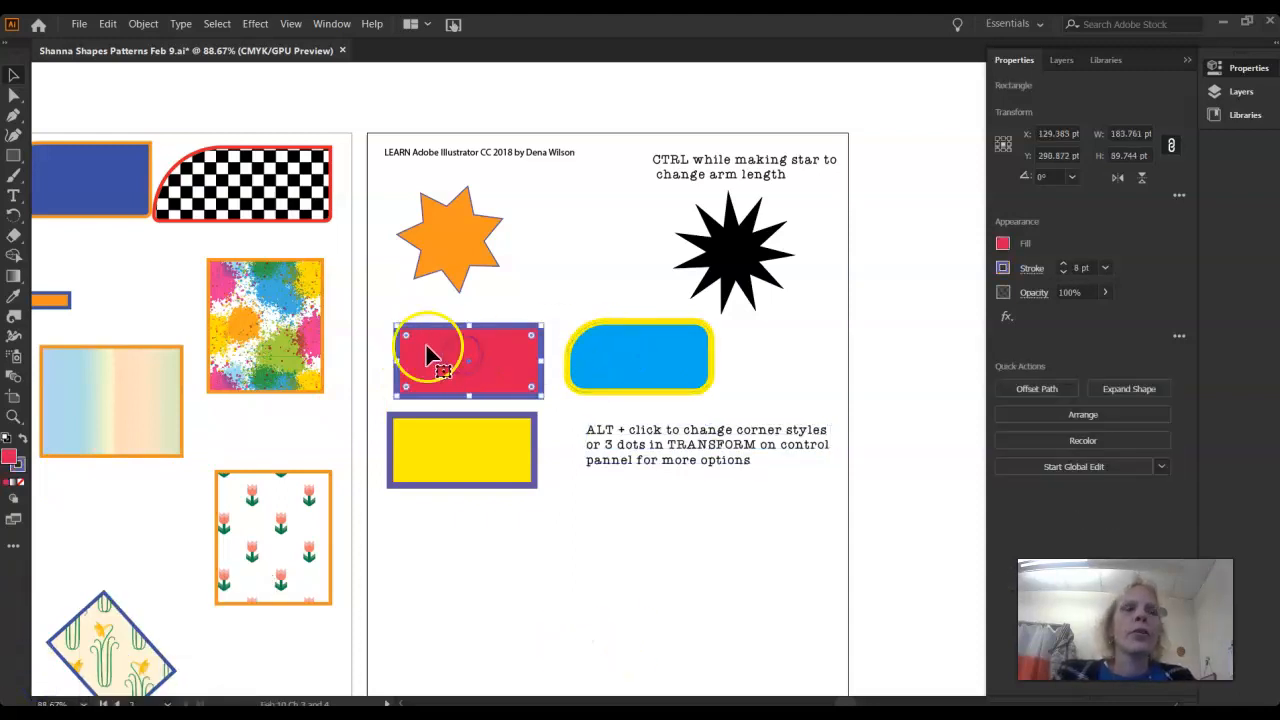
{"action": "left_click", "coordinate": [533, 345]}
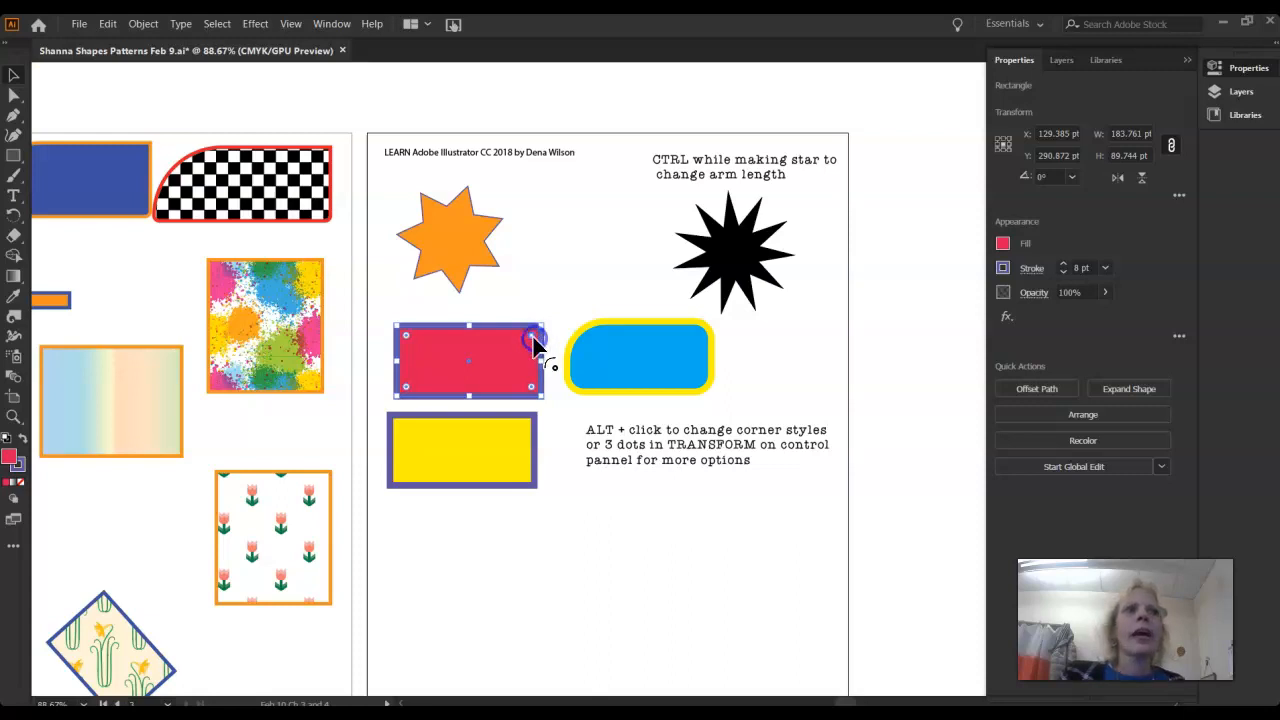
{"action": "left_click", "coordinate": [1180, 197]}
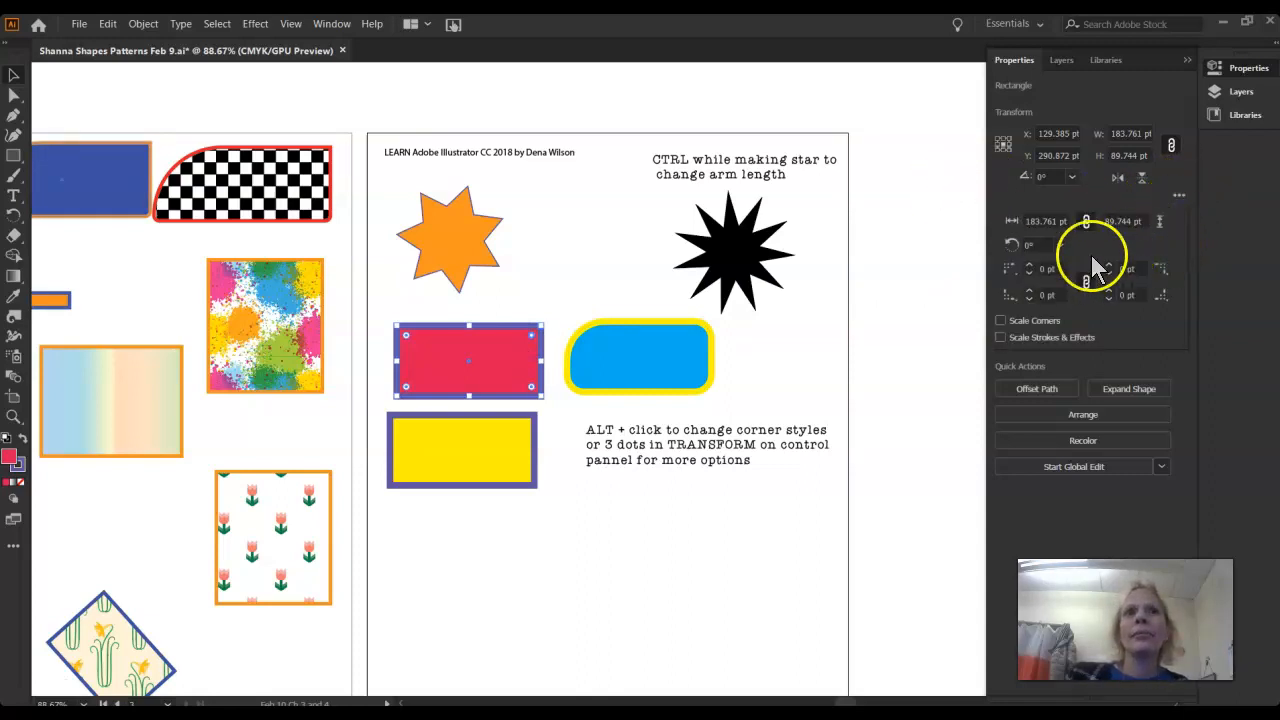
{"action": "left_click", "coordinate": [1017, 285]}
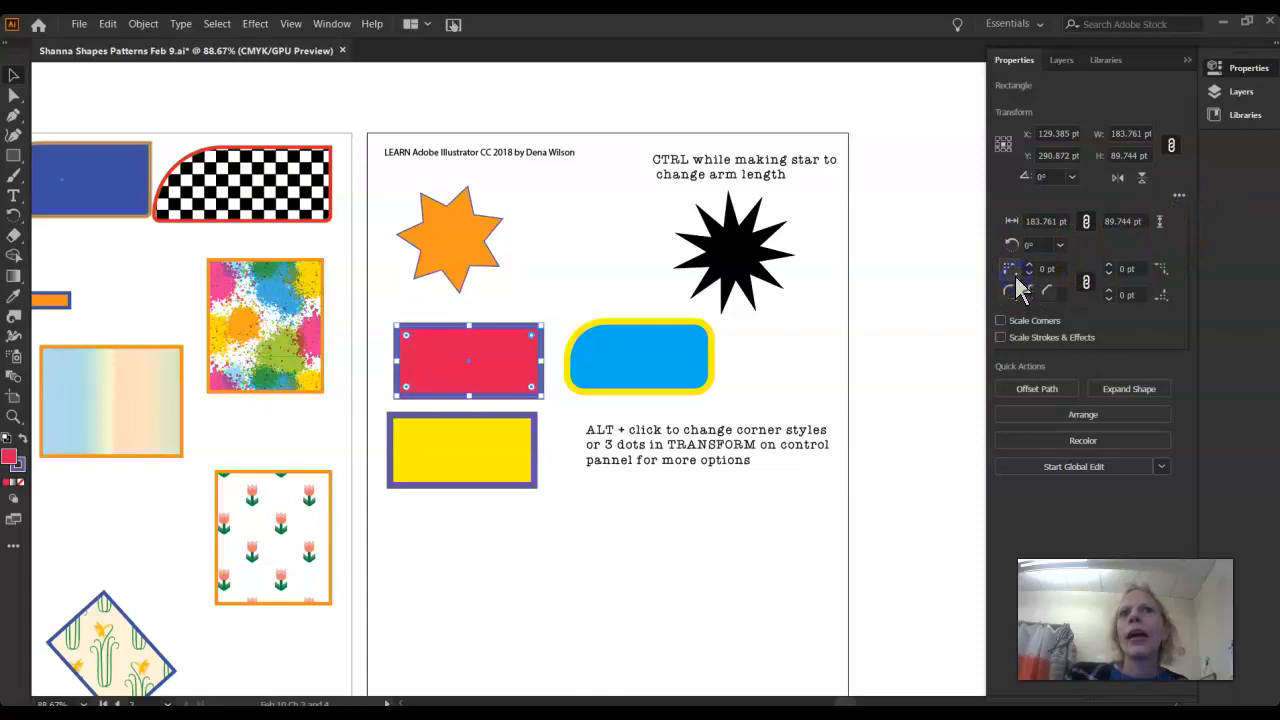
{"action": "left_click", "coordinate": [1030, 290]}
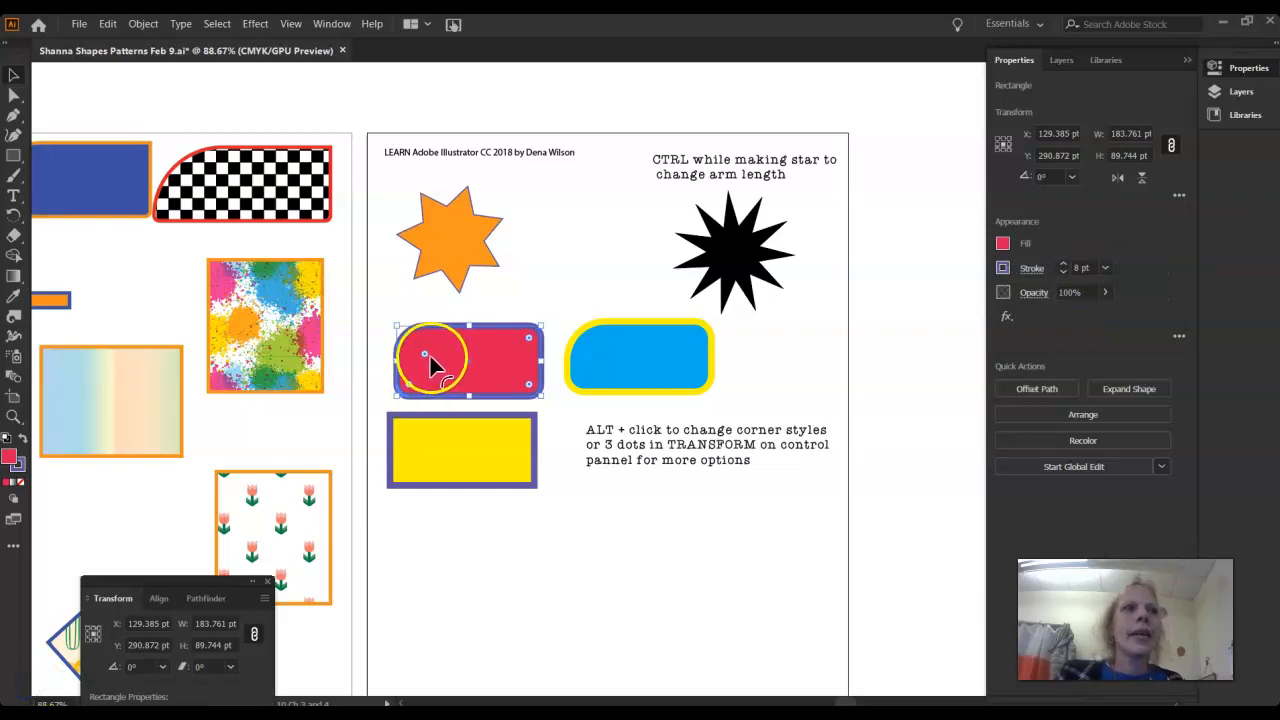
Cycle the pink rectangle through the corner styles and settle on chamfered for all its corners.
{"action": "left_click", "coordinate": [425, 355]}
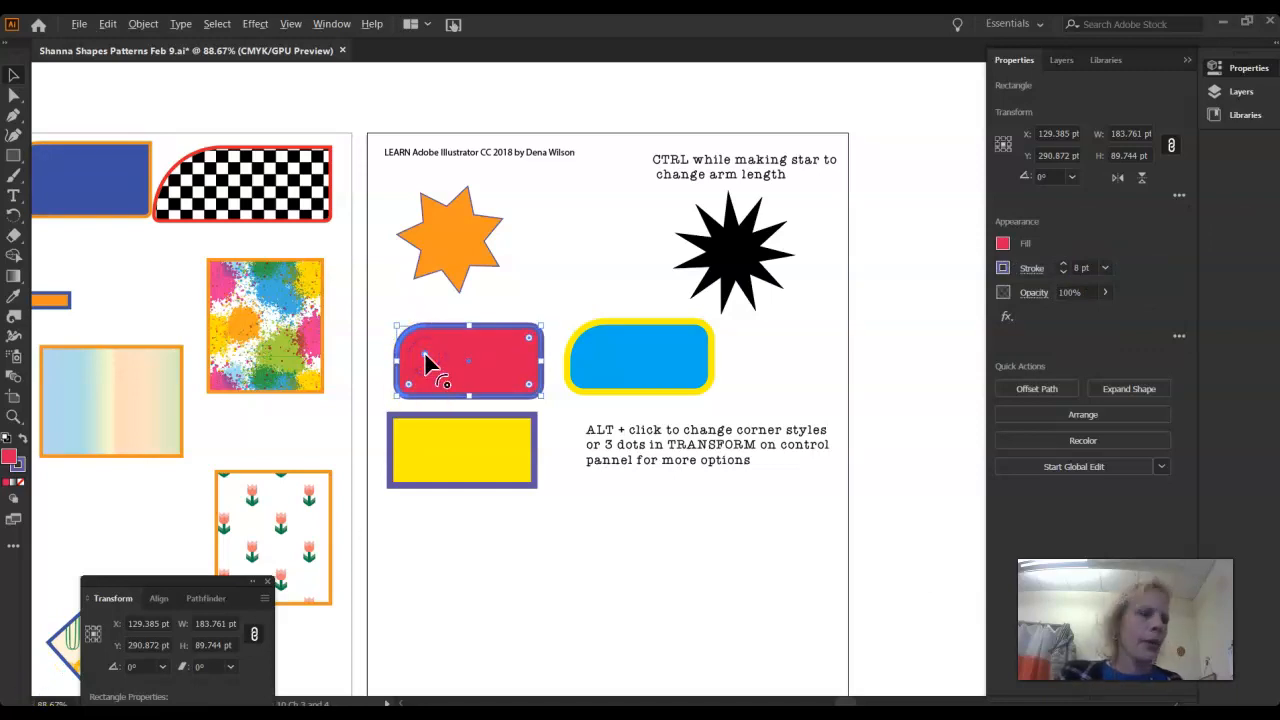
{"action": "left_click", "coordinate": [425, 356], "text": "alt"}
{"action": "left_click", "coordinate": [425, 356], "text": "alt"}
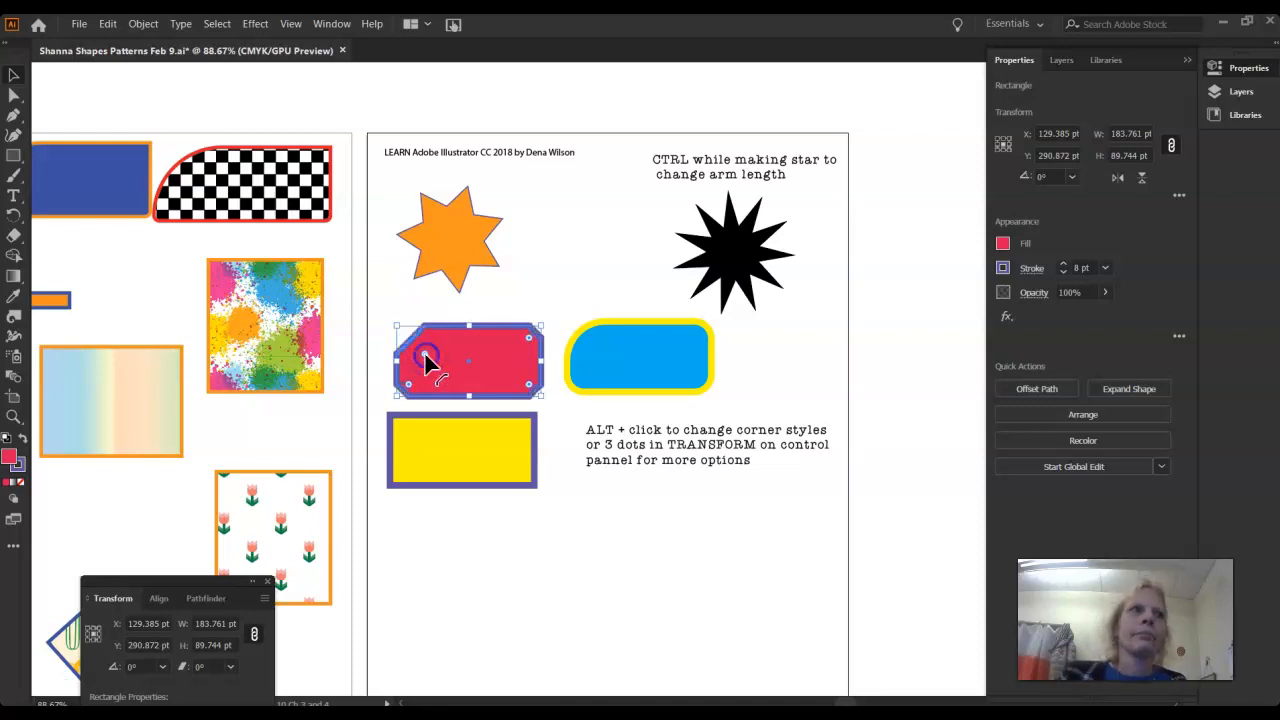
{"action": "left_click", "coordinate": [425, 356], "text": "alt"}
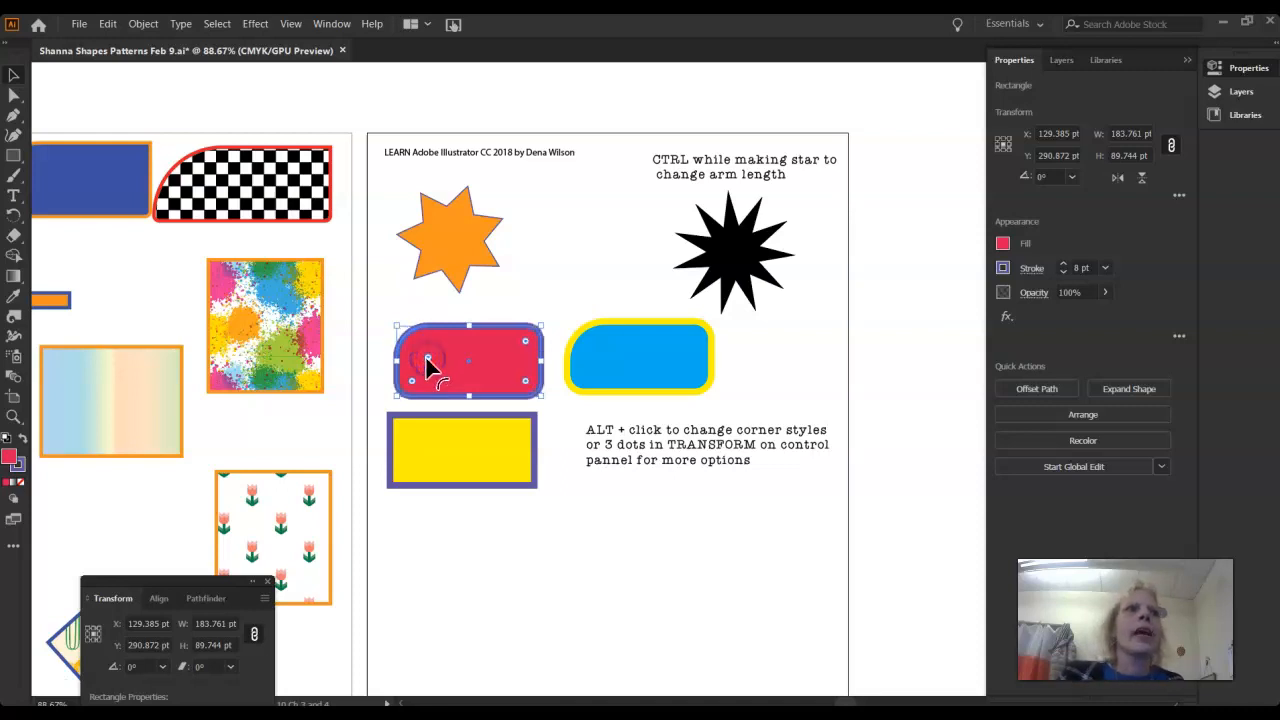
{"action": "left_click", "coordinate": [425, 356], "text": "alt"}
{"action": "left_click", "coordinate": [427, 360], "text": "alt"}
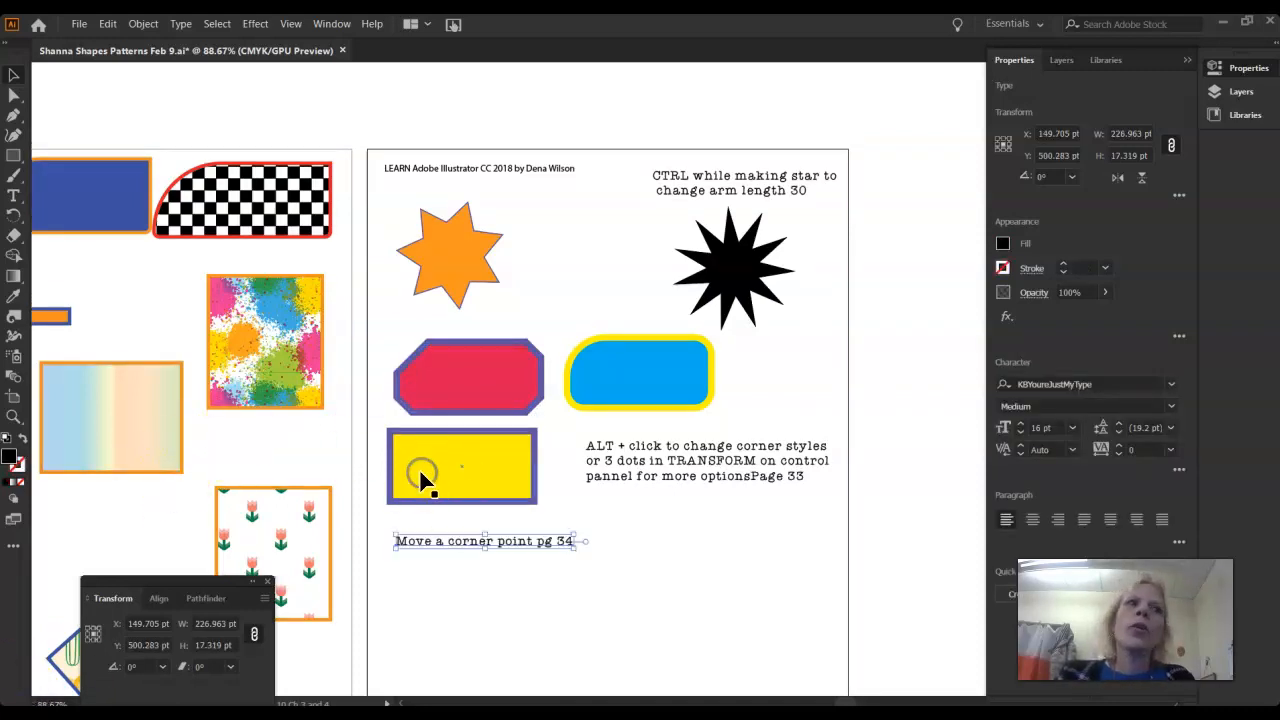
Distort the yellow rectangle into an irregular four-sided shape by moving its individual corner points with the Direct Selection tool.
{"action": "left_click", "coordinate": [464, 461]}
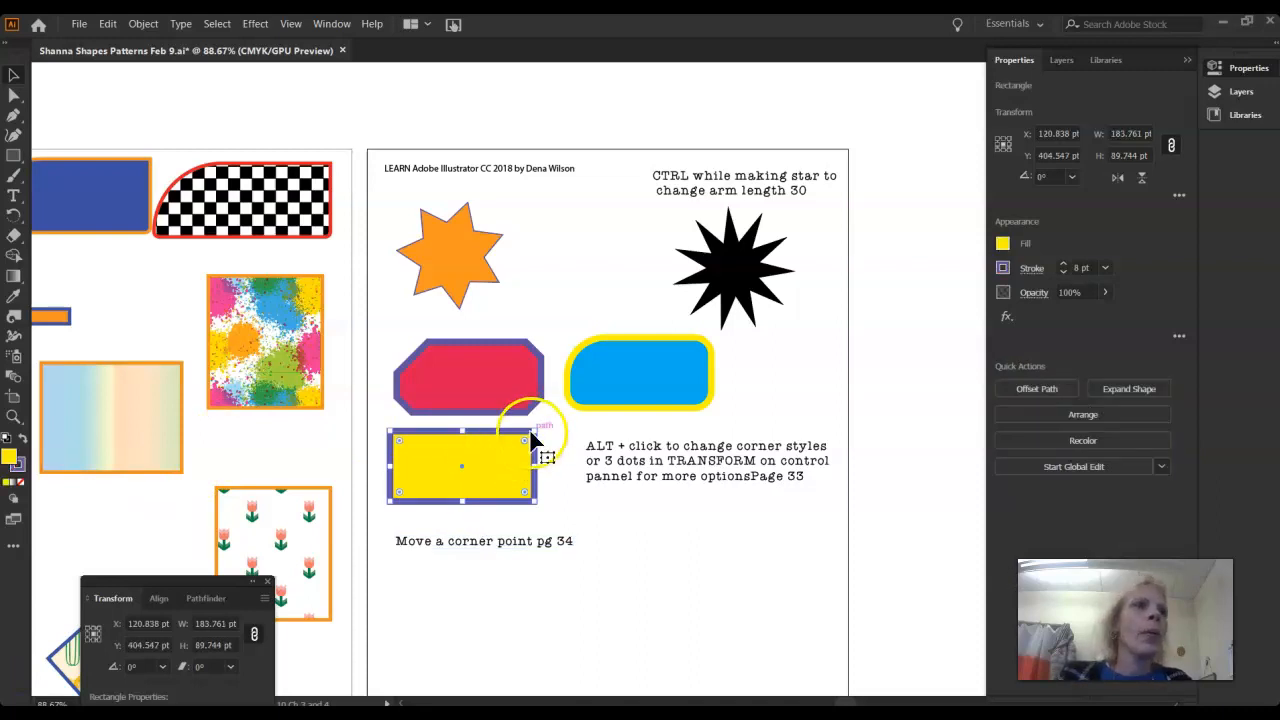
{"action": "left_click", "coordinate": [556, 437]}
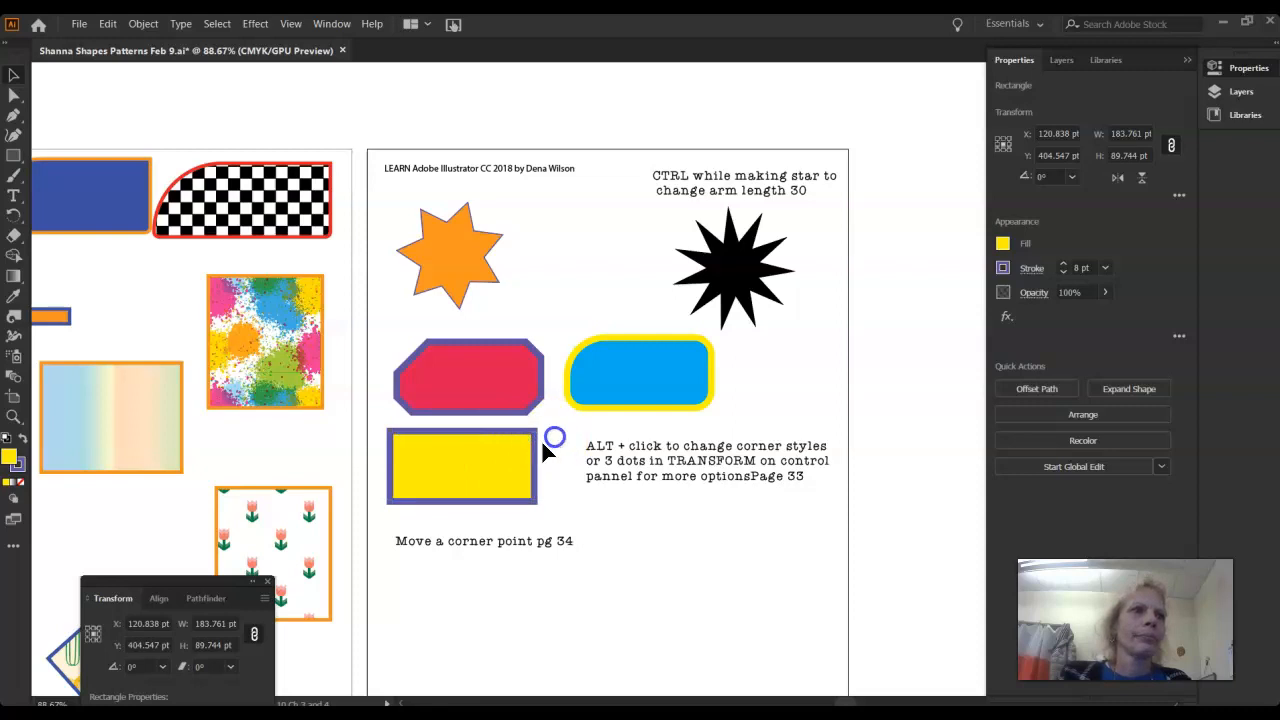
{"action": "key", "text": "ctrl+z"}
{"action": "left_click", "coordinate": [15, 97]}
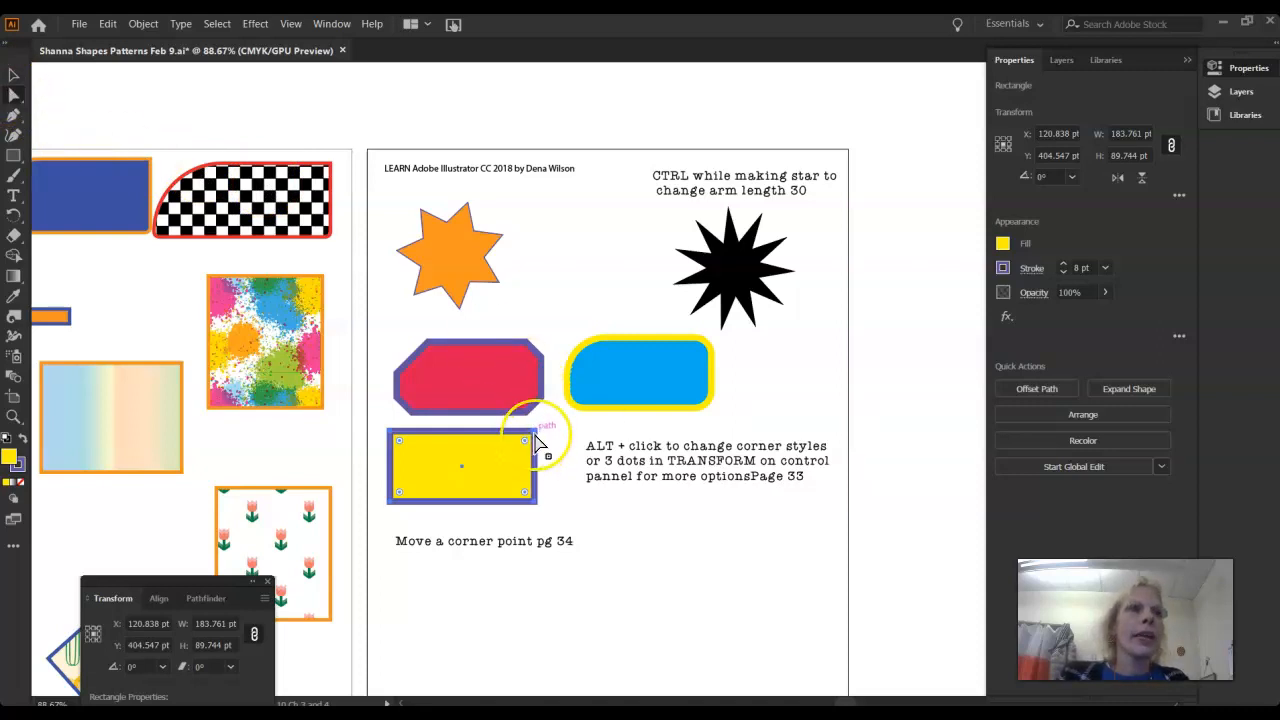
{"action": "left_click_drag", "start_coordinate": [537, 444], "coordinate": [503, 465]}
{"action": "left_click_drag", "start_coordinate": [397, 441], "coordinate": [413, 460]}
{"action": "left_click_drag", "start_coordinate": [406, 510], "coordinate": [503, 490]}
Reshape the pink octagon by moving its lower-right anchor inward and its upper-left anchor upward, and shift the shape slightly right.
{"action": "left_click", "coordinate": [495, 380]}
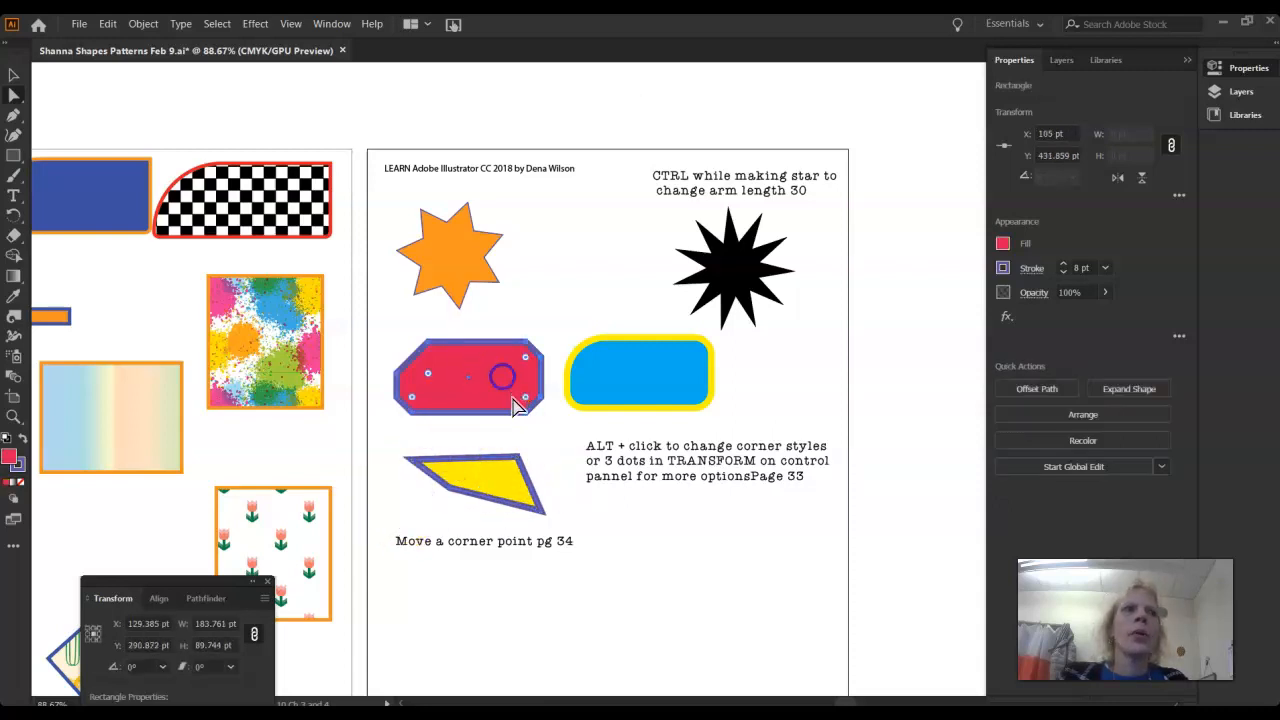
{"action": "left_click_drag", "start_coordinate": [524, 412], "coordinate": [514, 386]}
{"action": "left_click_drag", "start_coordinate": [430, 347], "coordinate": [444, 347]}
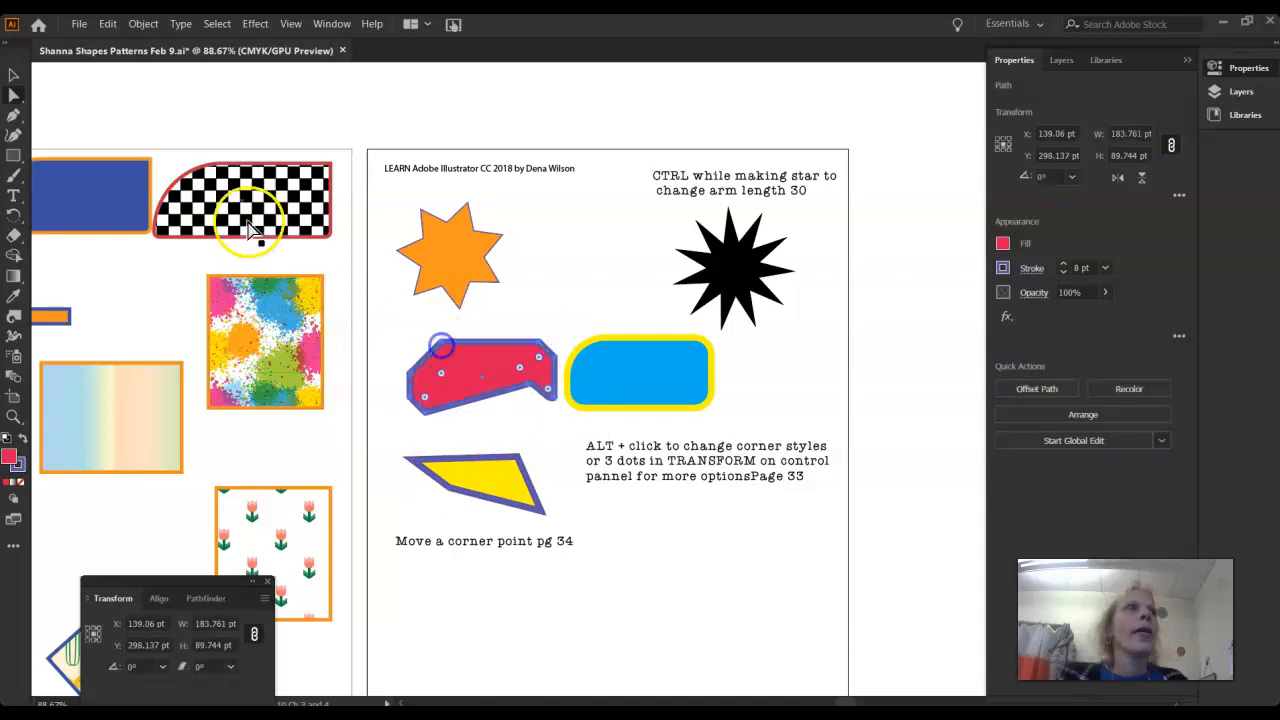
{"action": "left_click", "coordinate": [12, 96]}
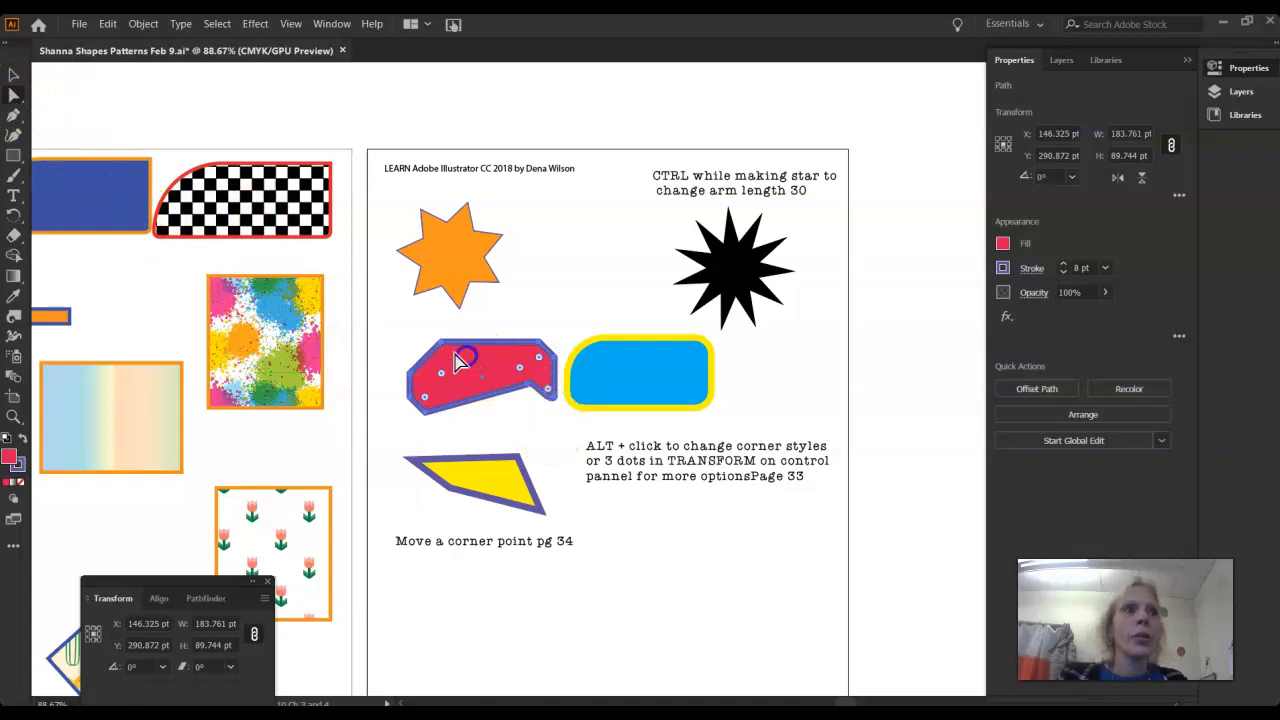
{"action": "mouse_move", "coordinate": [446, 352]}
{"action": "left_mouse_down"}
{"action": "mouse_move", "coordinate": [450, 372]}
{"action": "mouse_move", "coordinate": [465, 372]}
{"action": "mouse_move", "coordinate": [446, 340]}
{"action": "left_mouse_up"}
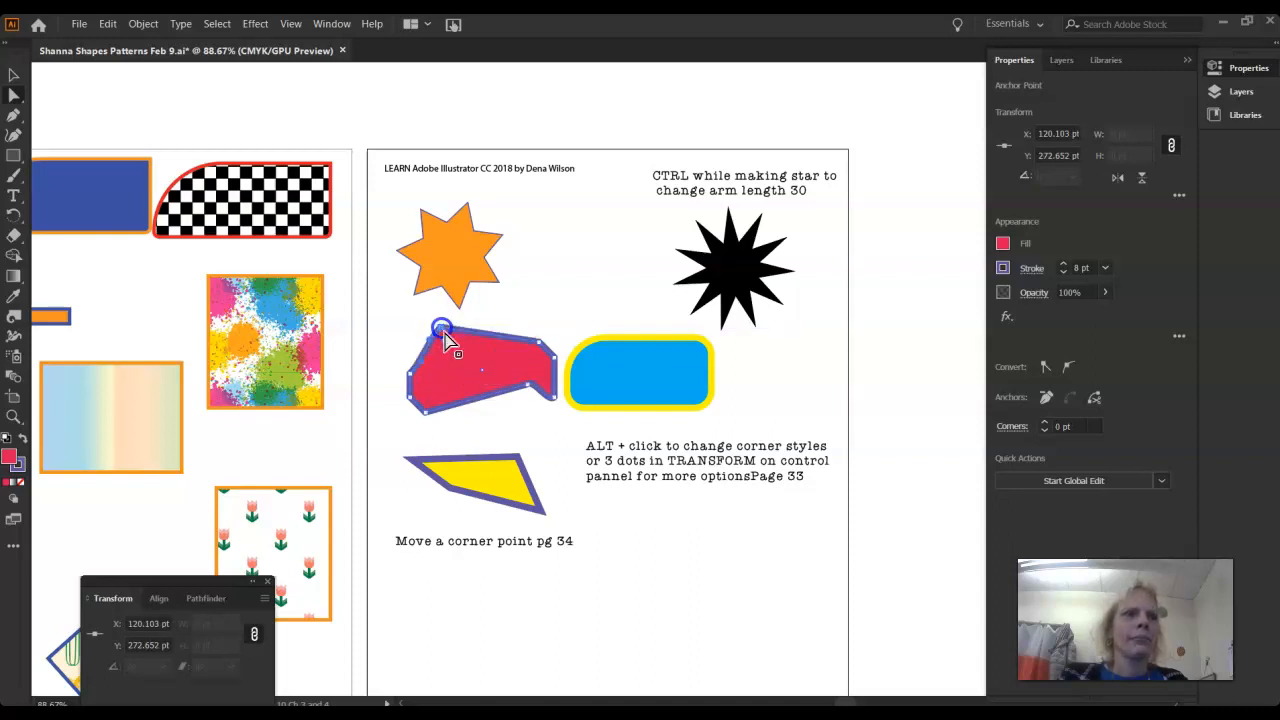
Stretch the blue shape by pulling its right-hand anchor far out to the lower right and its upper-left anchor upward.
{"action": "left_click", "coordinate": [471, 471]}
{"action": "left_click", "coordinate": [651, 366]}
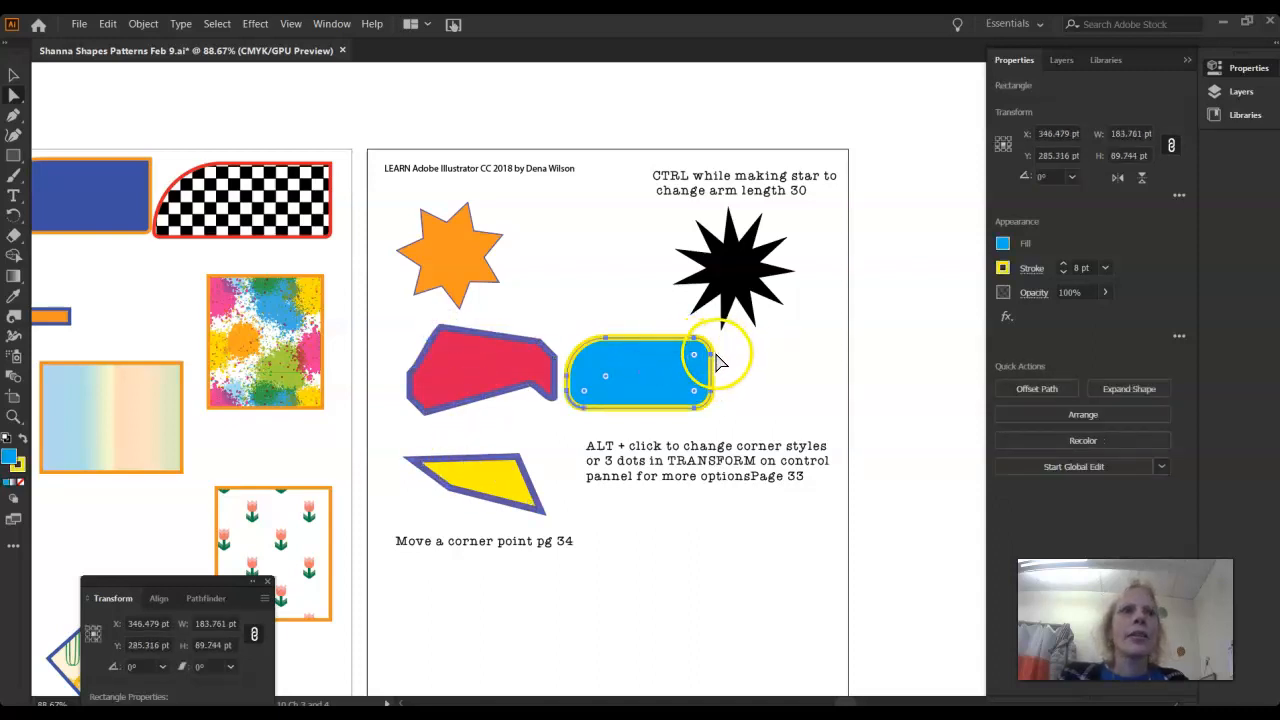
{"action": "left_click", "coordinate": [713, 359]}
{"action": "left_click_drag", "start_coordinate": [714, 361], "coordinate": [789, 403]}
{"action": "left_click_drag", "start_coordinate": [617, 331], "coordinate": [600, 303]}
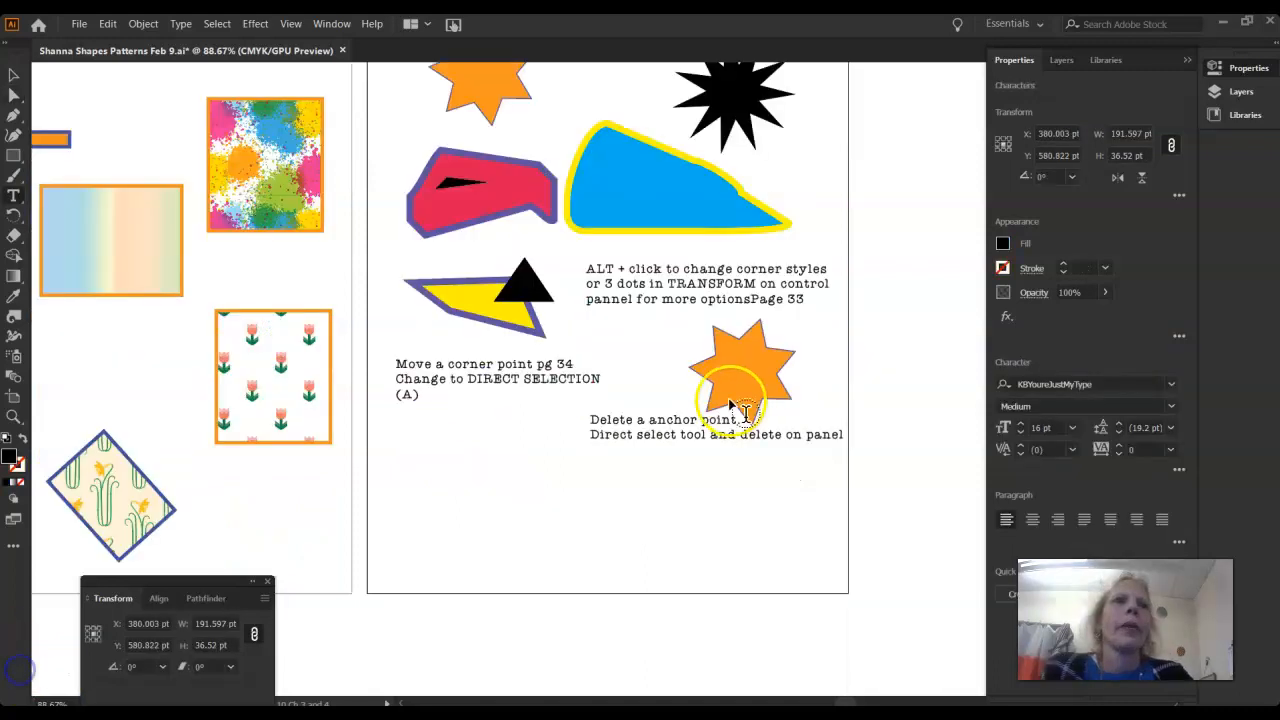
Remove the top tip, the lower-right tip and the inner anchor point between the right arms from the lower orange star.
{"action": "left_click", "coordinate": [13, 94]}
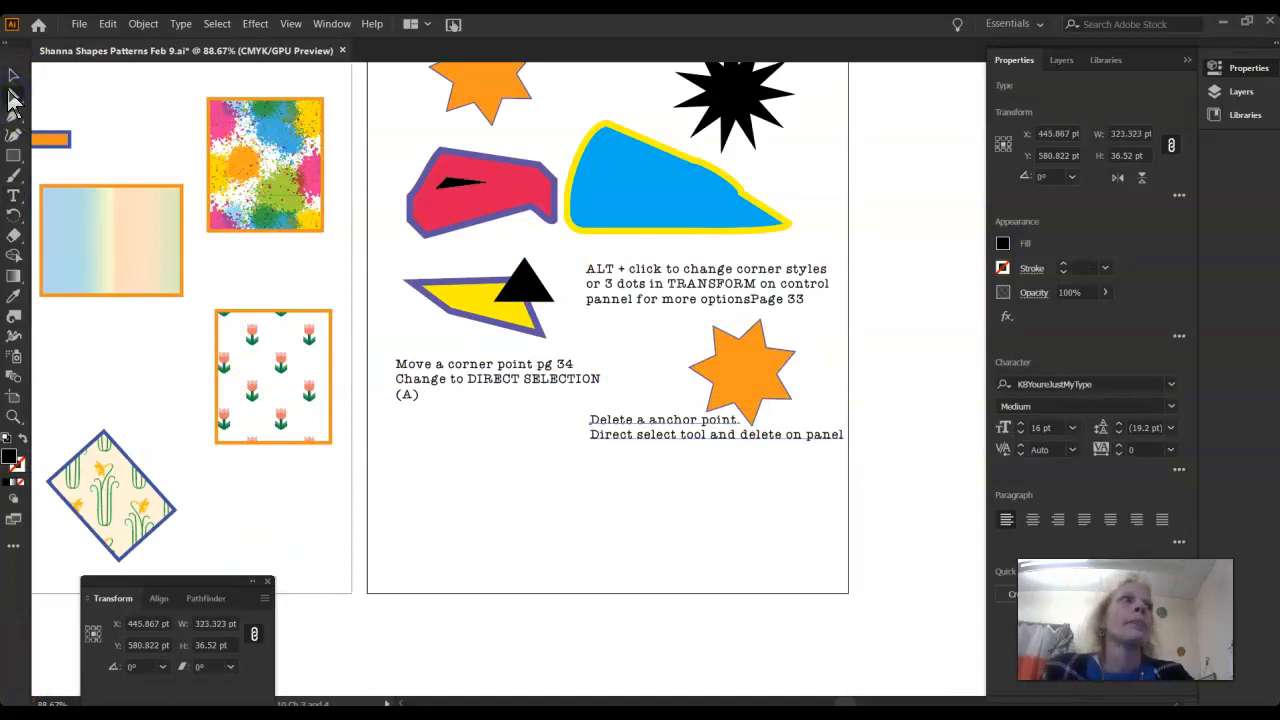
{"action": "left_click", "coordinate": [760, 327]}
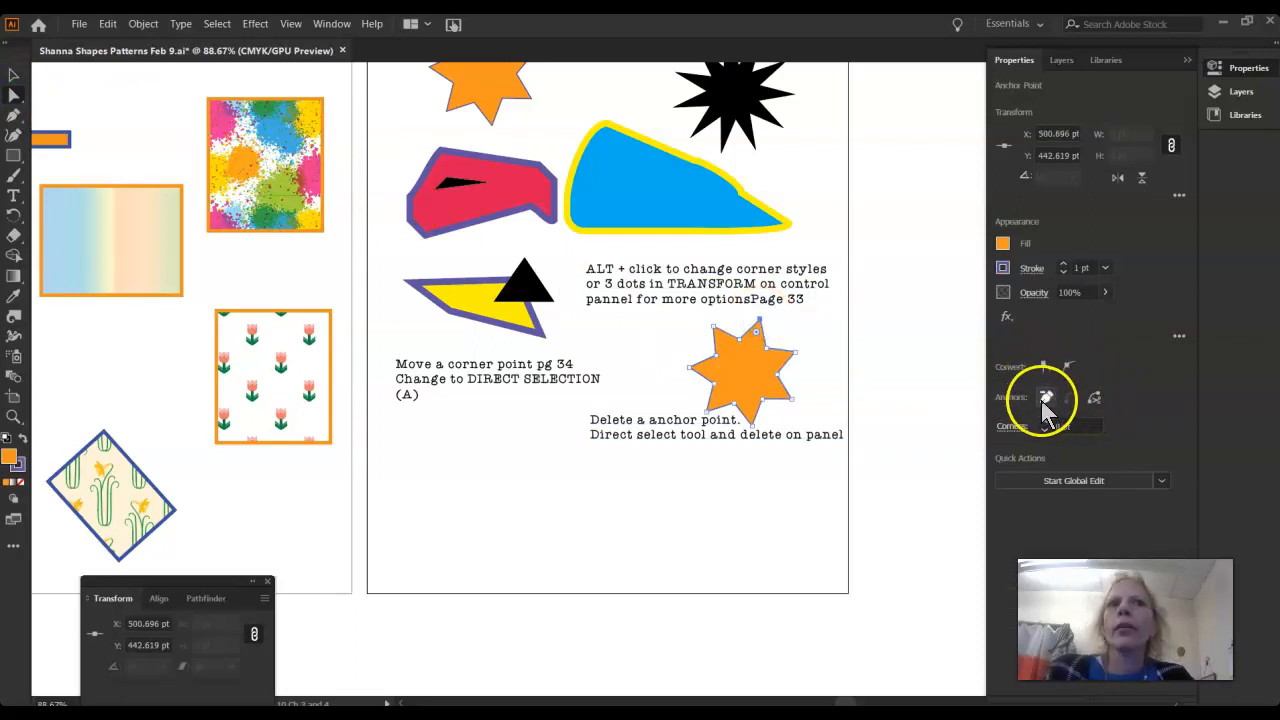
{"action": "left_click", "coordinate": [1045, 399]}
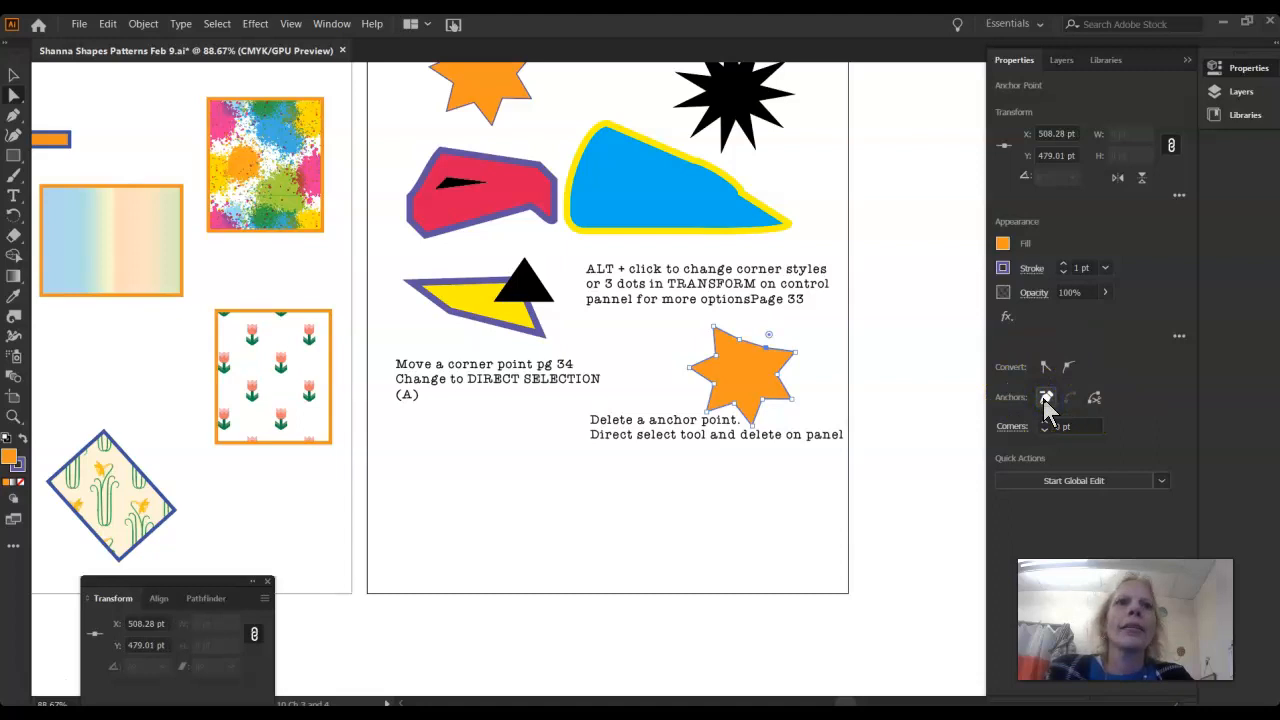
{"action": "left_click", "coordinate": [791, 402]}
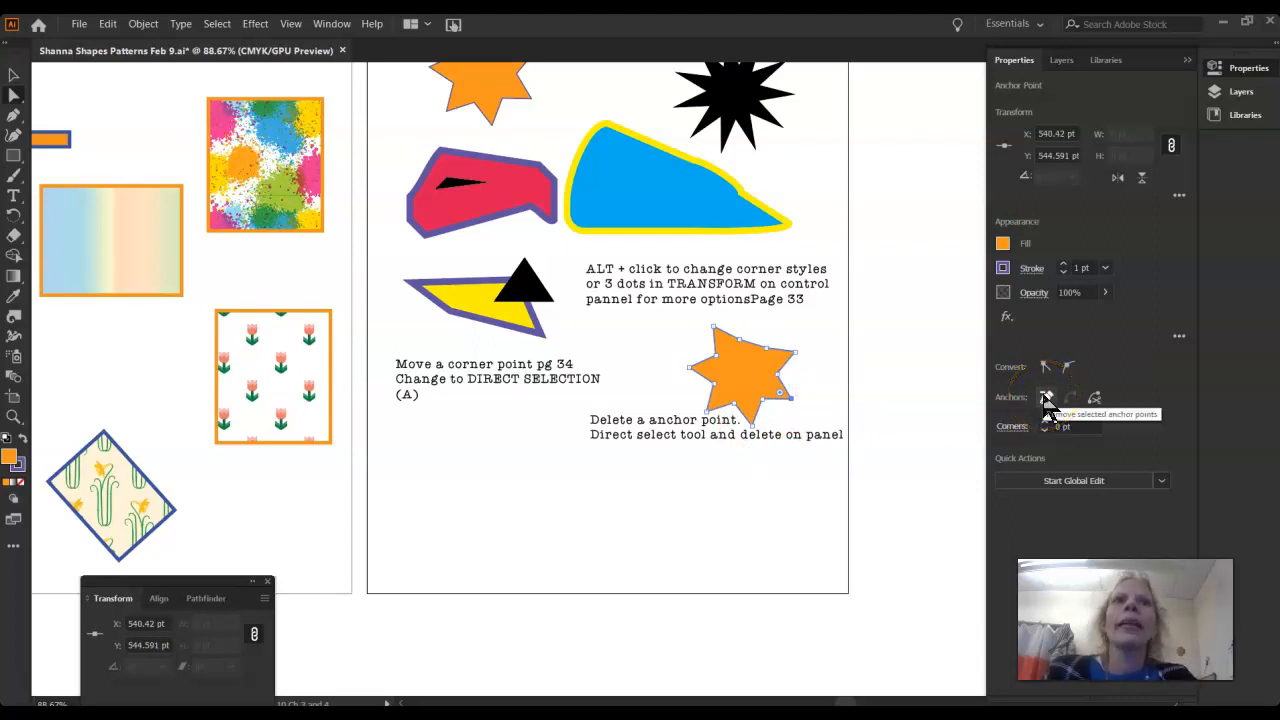
{"action": "left_click", "coordinate": [1045, 398]}
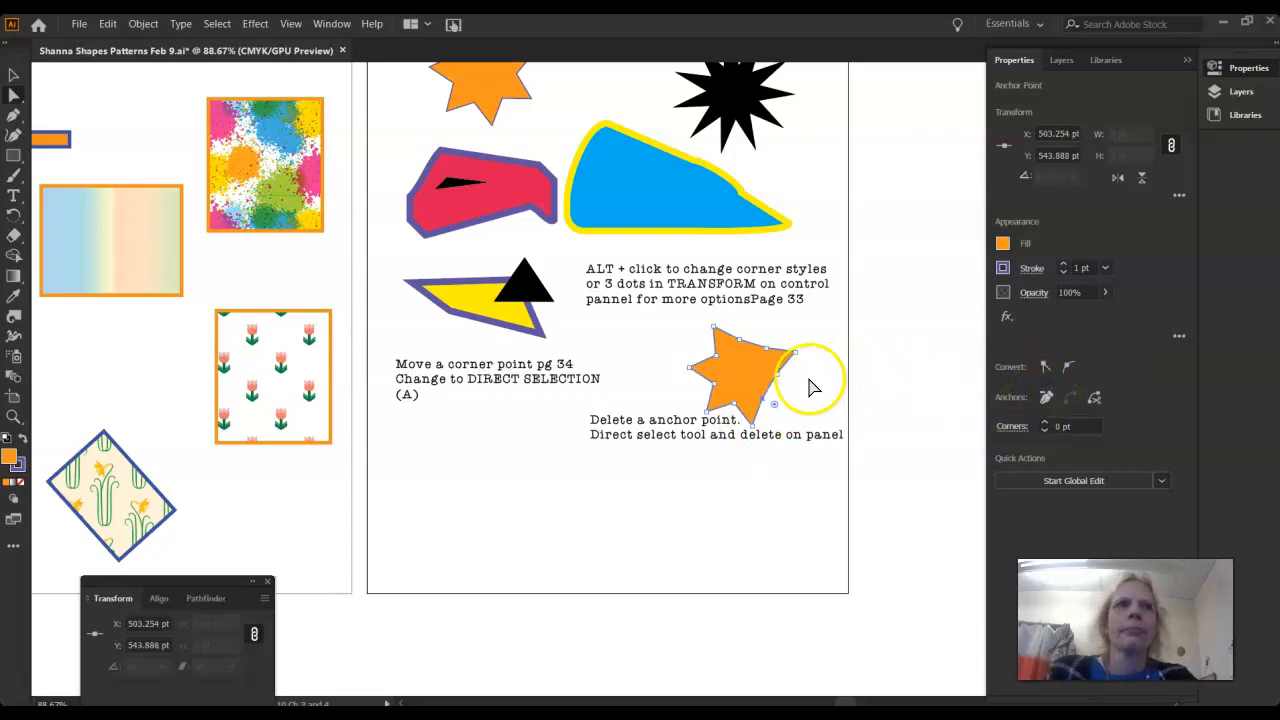
{"action": "left_click", "coordinate": [777, 374]}
{"action": "left_click", "coordinate": [1045, 398]}
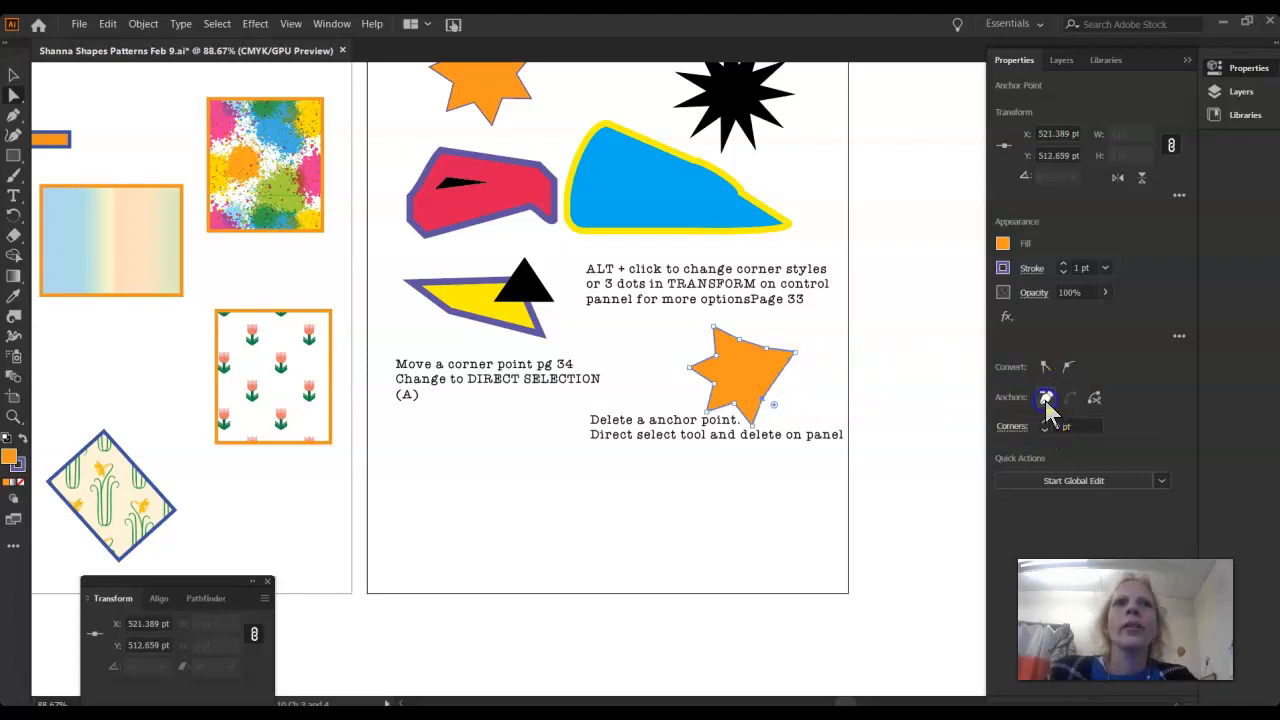
{"action": "left_click", "coordinate": [629, 377]}
{"action": "left_click", "coordinate": [747, 350]}
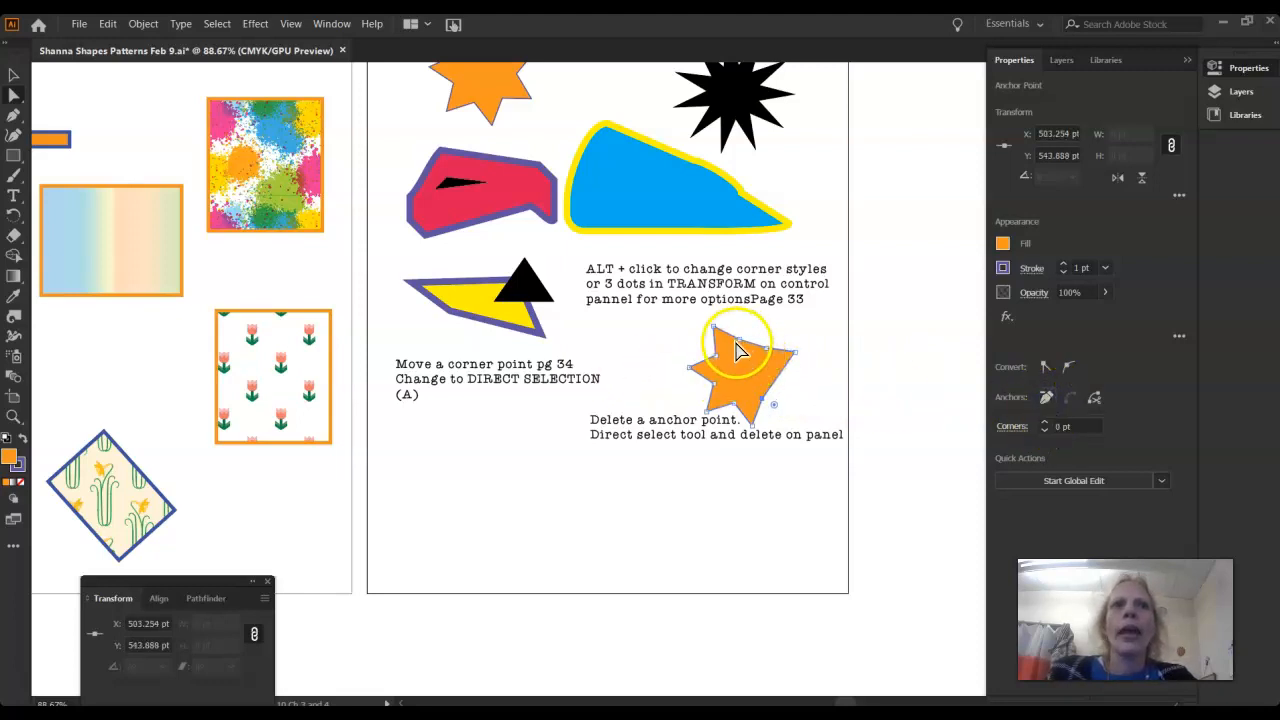